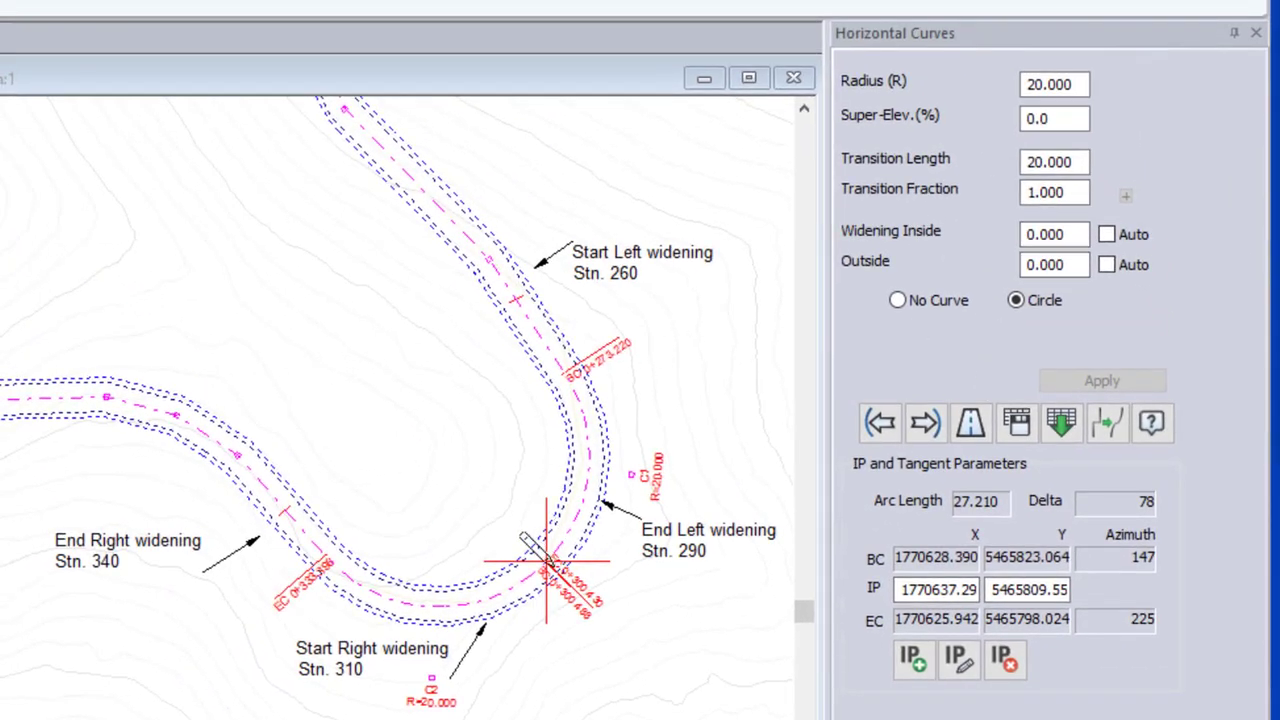
Select the curve starting at station 0+273.220 and apply automatic inside widening to it
{"action": "left_click", "coordinate": [925, 424]}
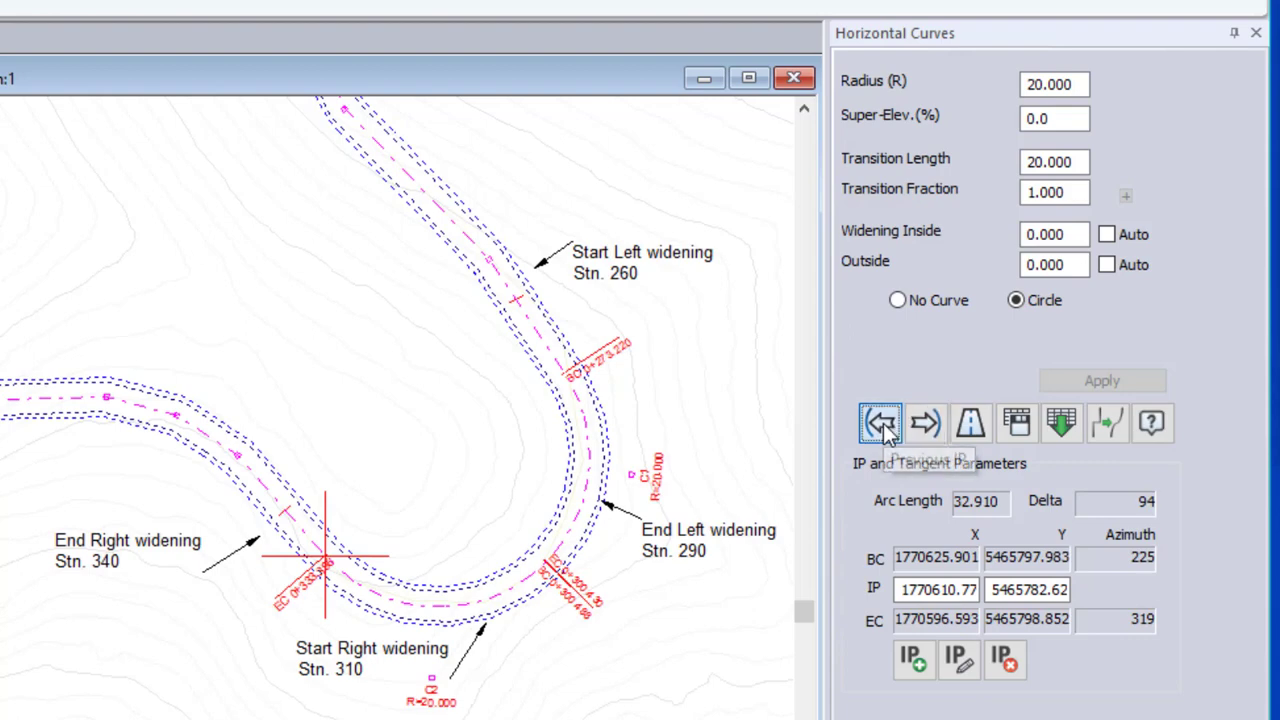
{"action": "left_click", "coordinate": [882, 424]}
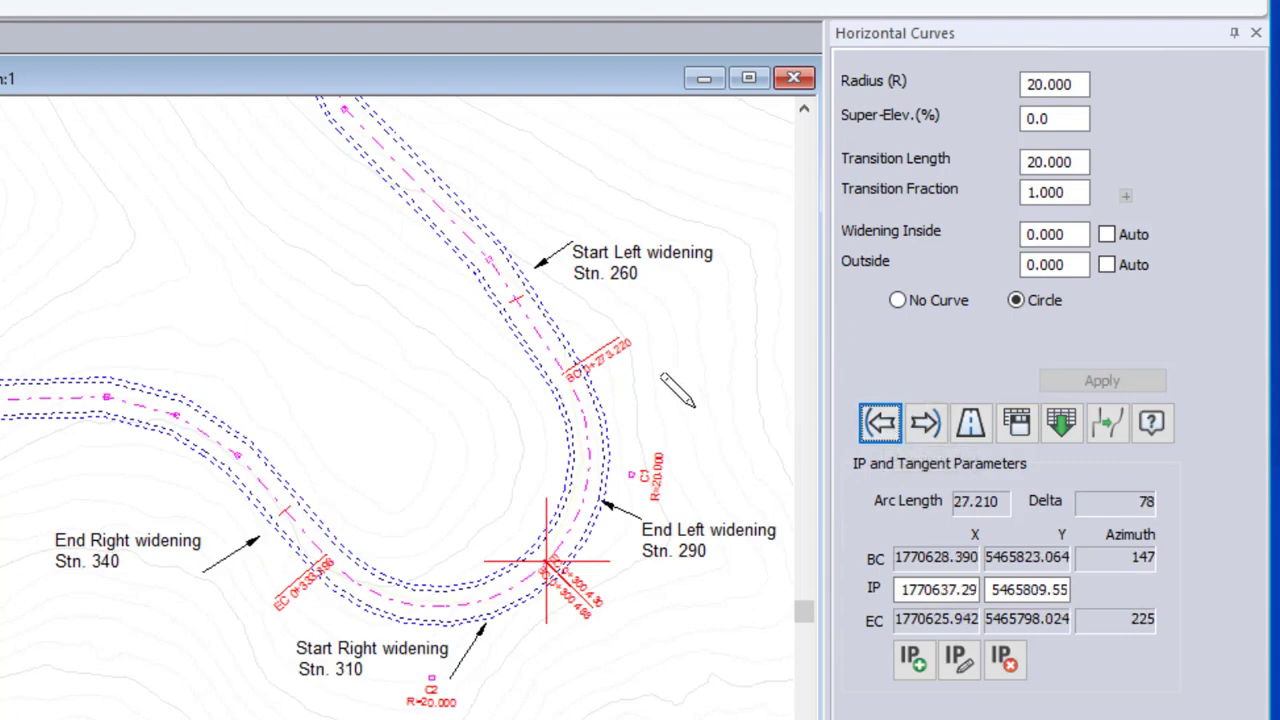
{"action": "left_click", "coordinate": [1105, 235]}
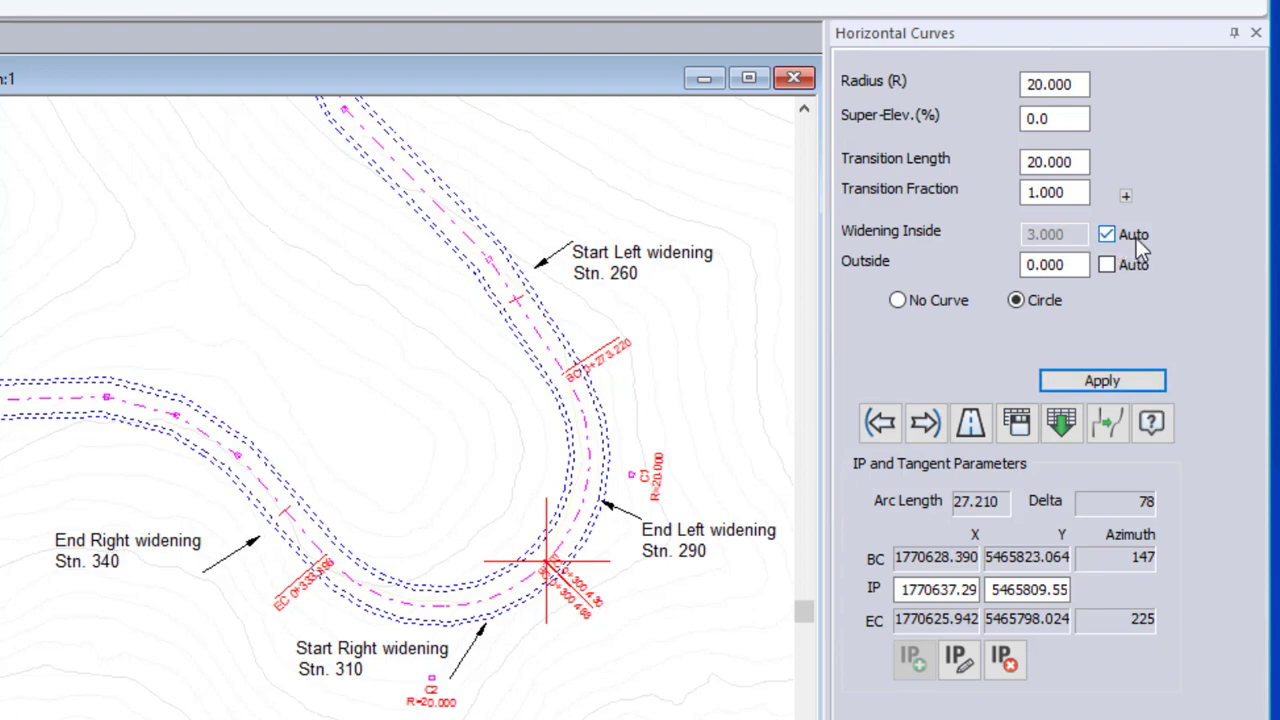
{"action": "left_click", "coordinate": [1080, 194]}
{"action": "double_click", "coordinate": [1082, 194]}
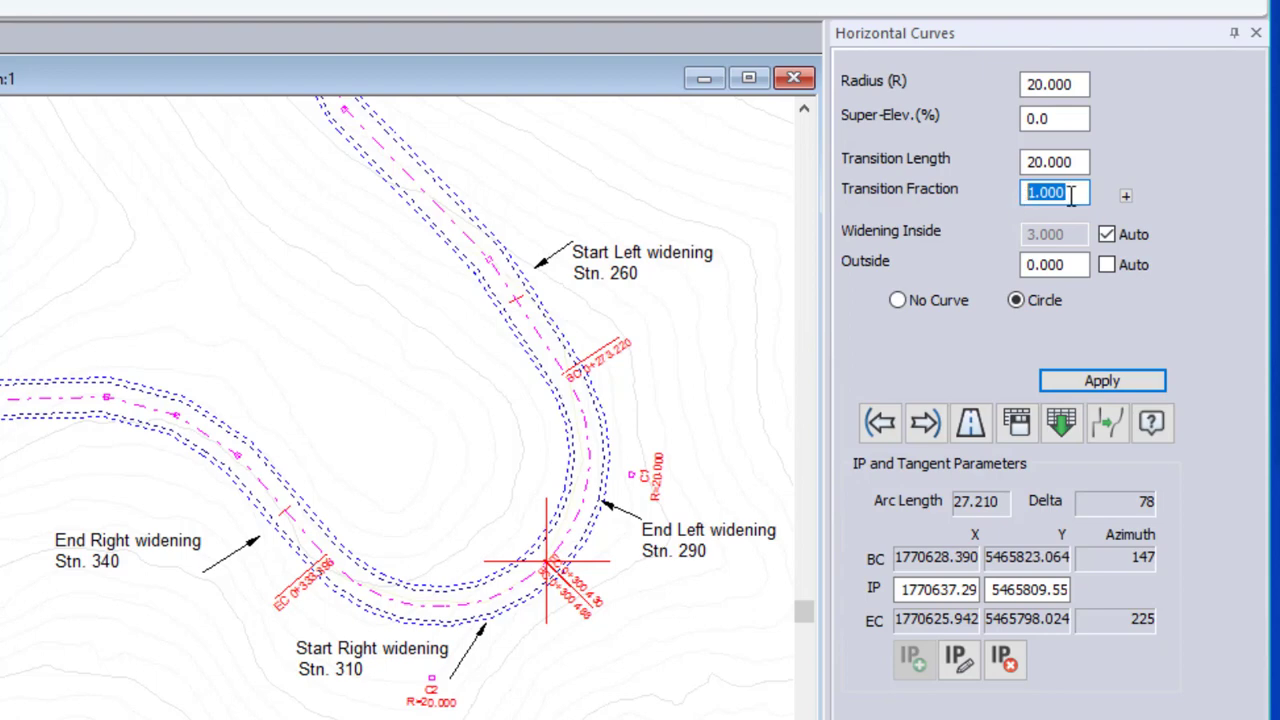
{"action": "left_click", "coordinate": [1118, 383]}
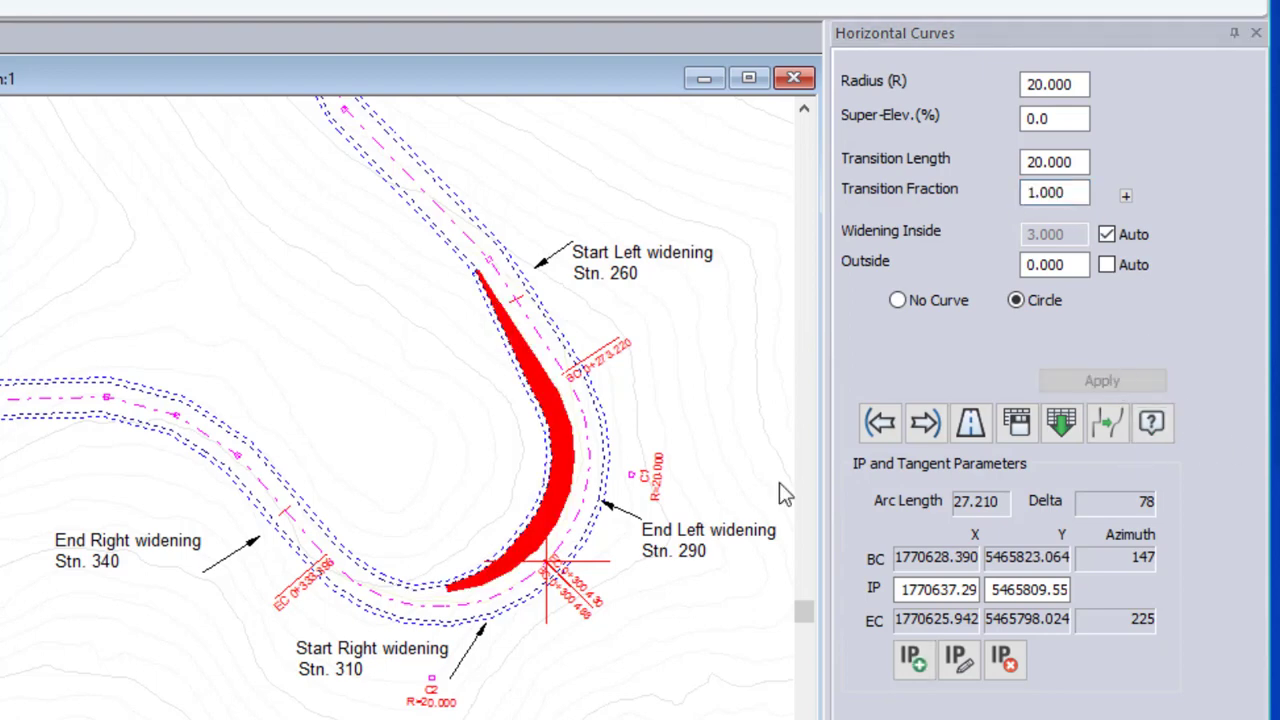
{"action": "mouse_move", "coordinate": [480, 278]}
Apply automatic inside widening and then automatic outside widening to the next curve, ending at station 0+333.398
{"action": "left_click", "coordinate": [925, 422]}
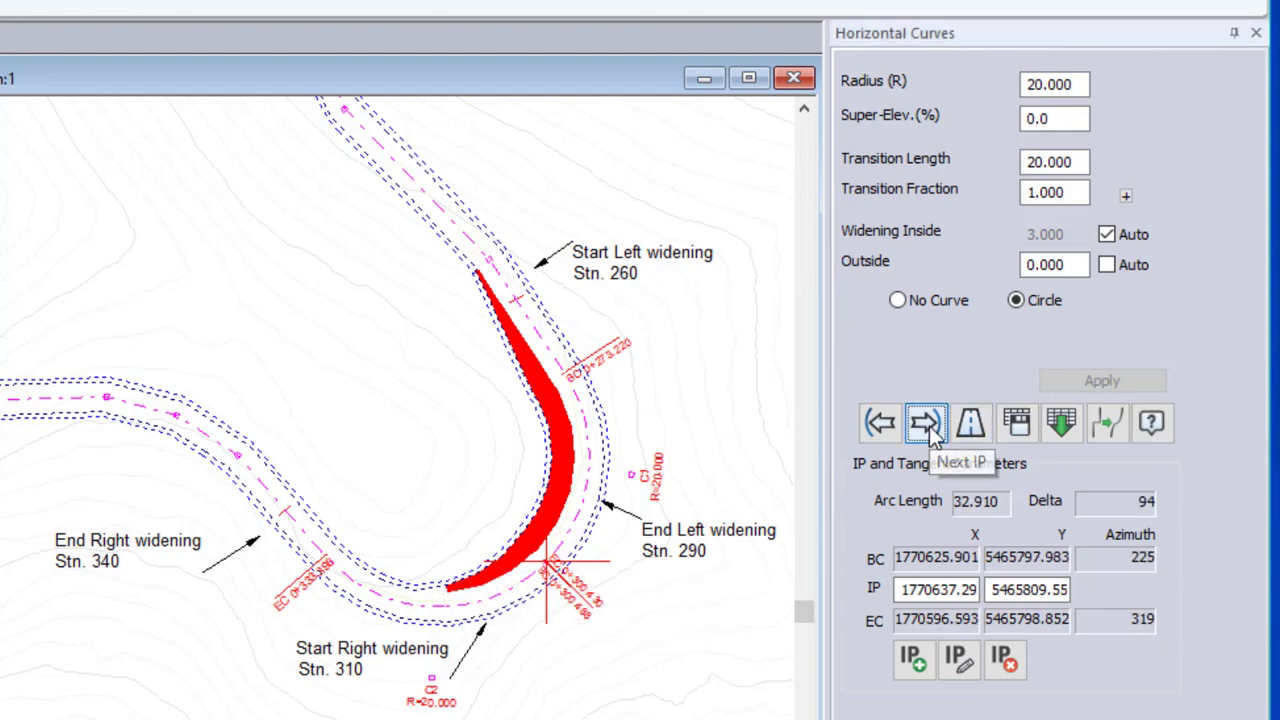
{"action": "left_click", "coordinate": [1106, 235]}
{"action": "left_click", "coordinate": [1116, 381]}
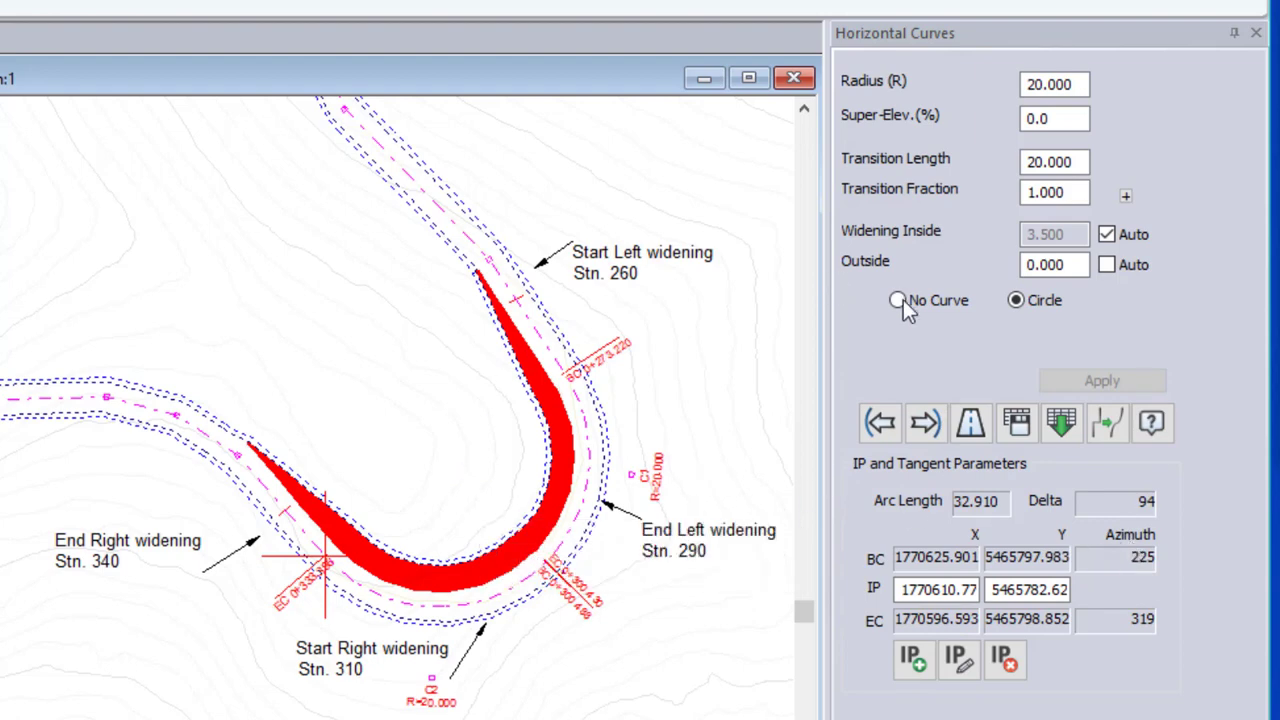
{"action": "left_click", "coordinate": [1107, 264]}
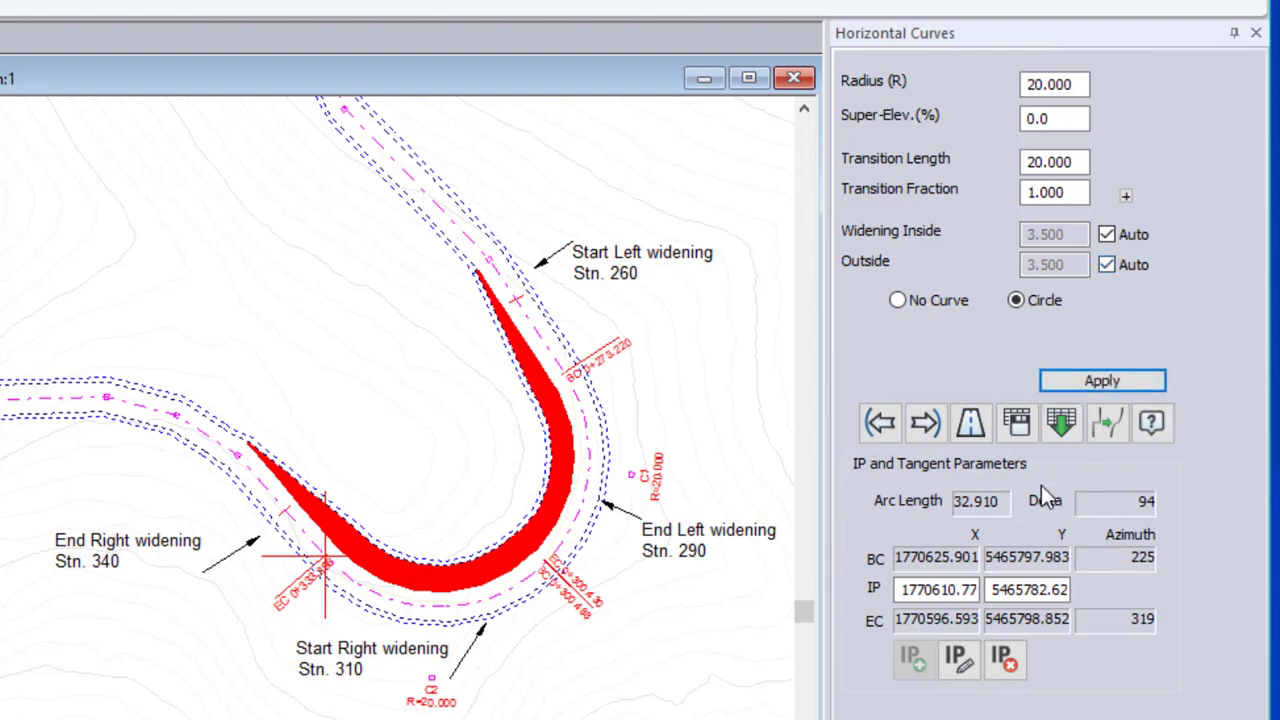
{"action": "left_click", "coordinate": [1122, 381]}
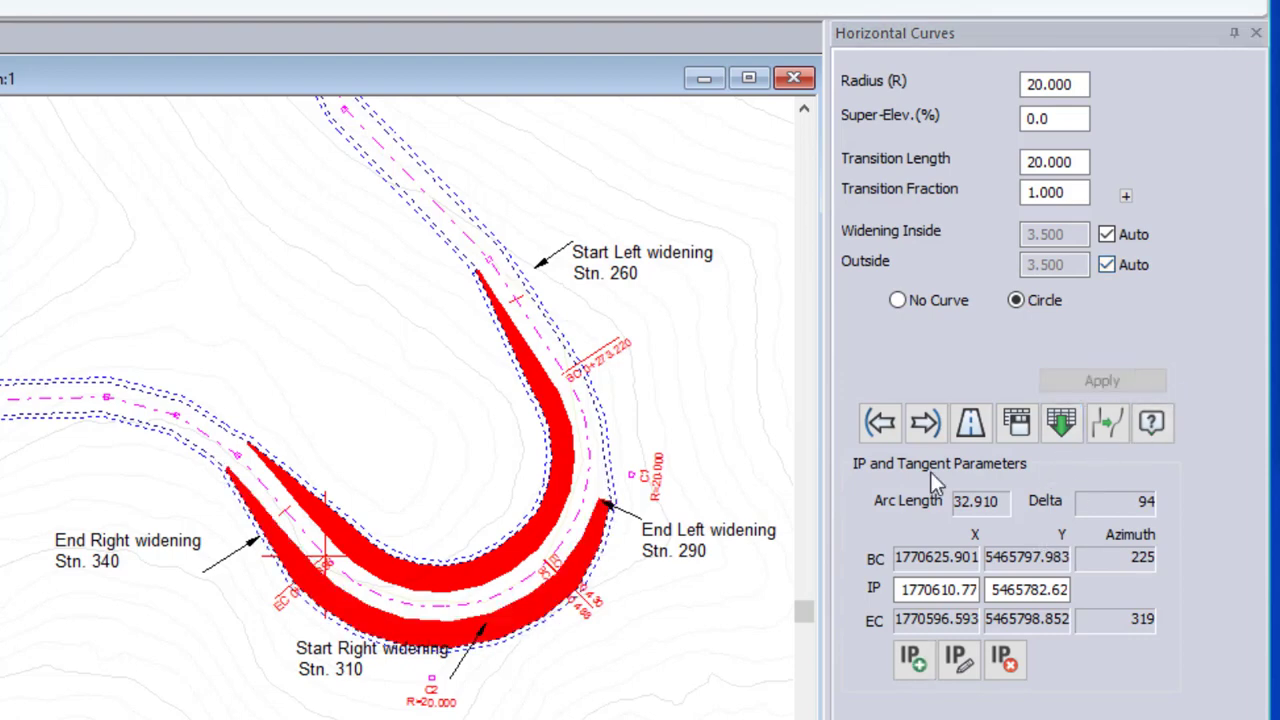
Turn off automatic outside widening for this curve and apply an outside widening of 0
{"action": "left_click", "coordinate": [1106, 265]}
{"action": "left_click", "coordinate": [1098, 382]}
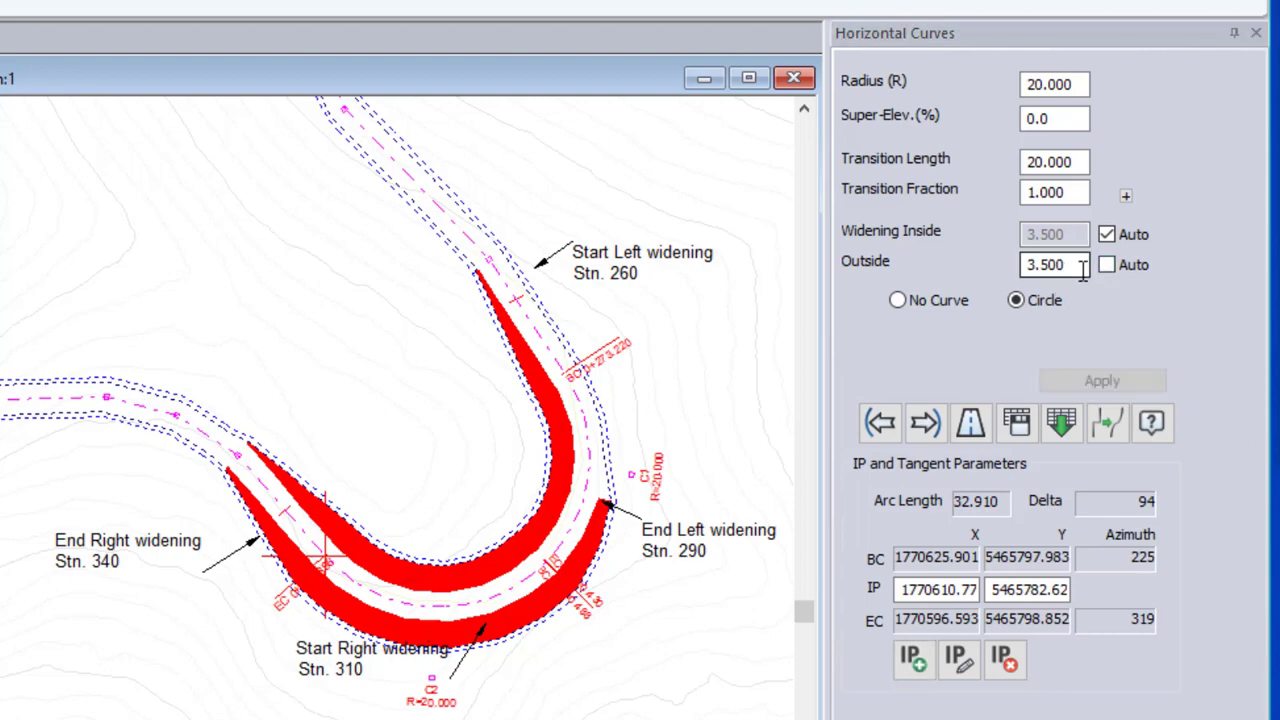
{"action": "left_click_drag", "start_coordinate": [1083, 268], "coordinate": [795, 215]}
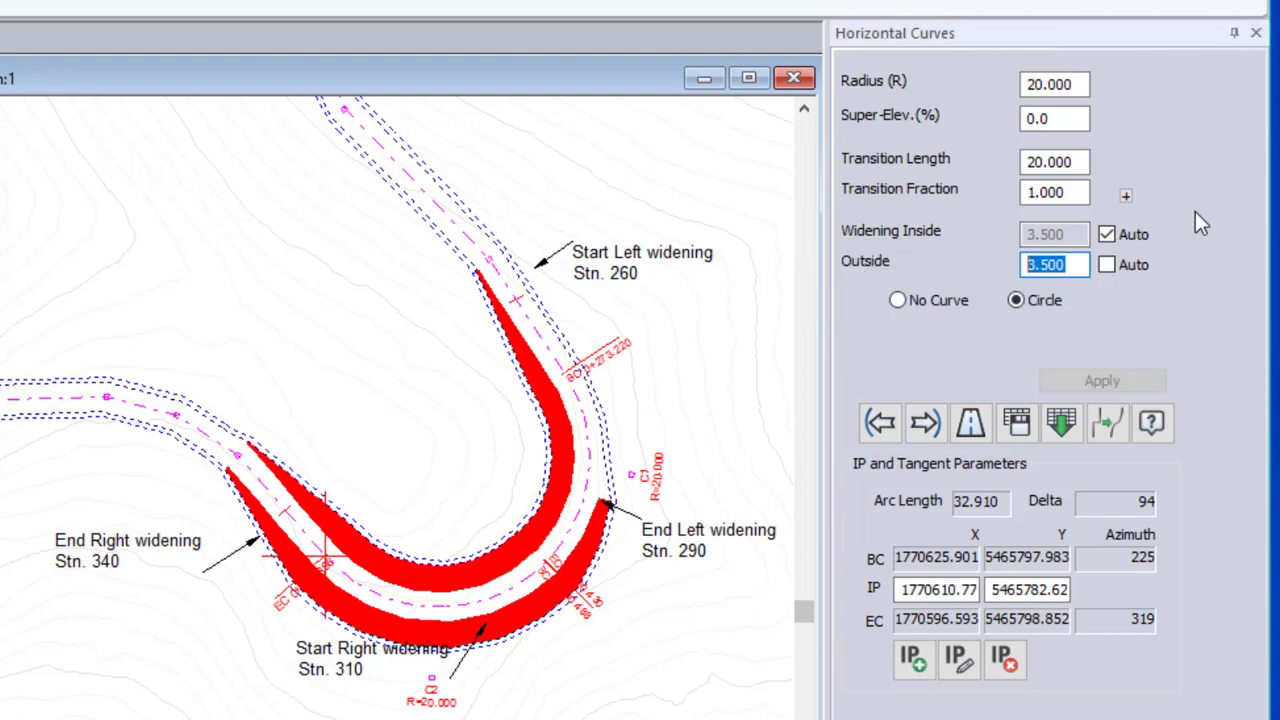
{"action": "type", "text": "0"}
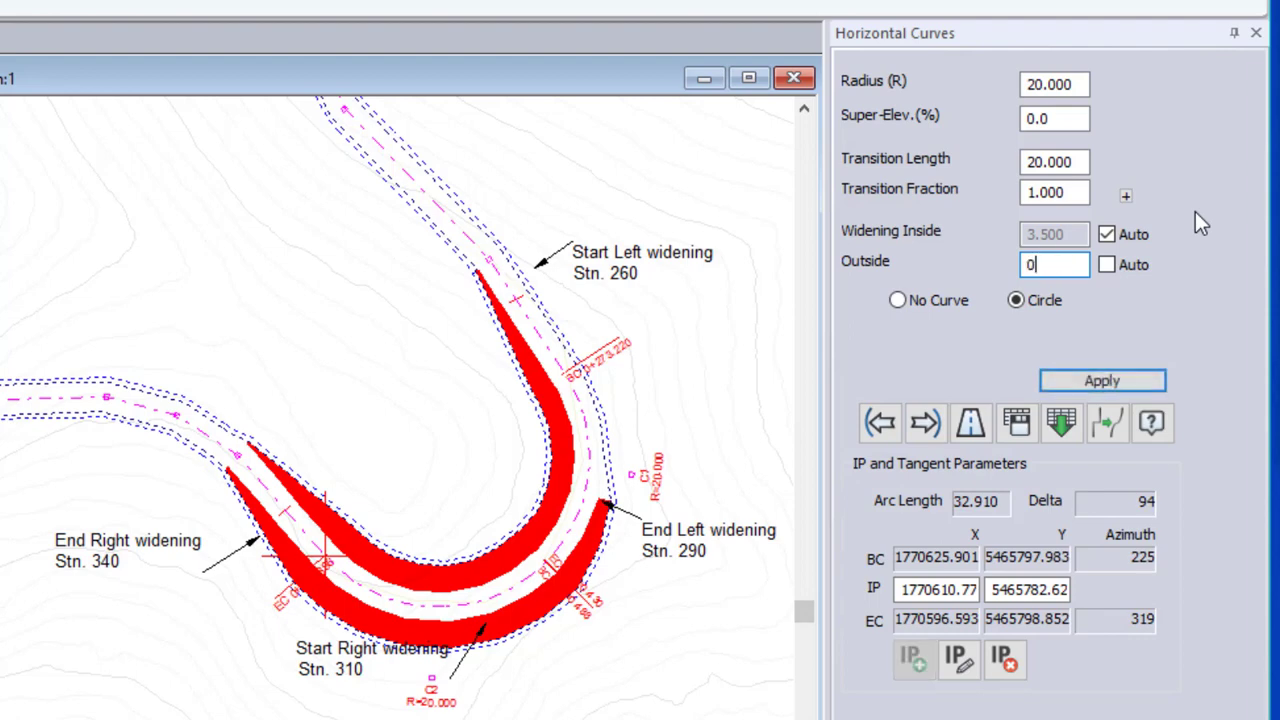
{"action": "left_click", "coordinate": [1121, 382]}
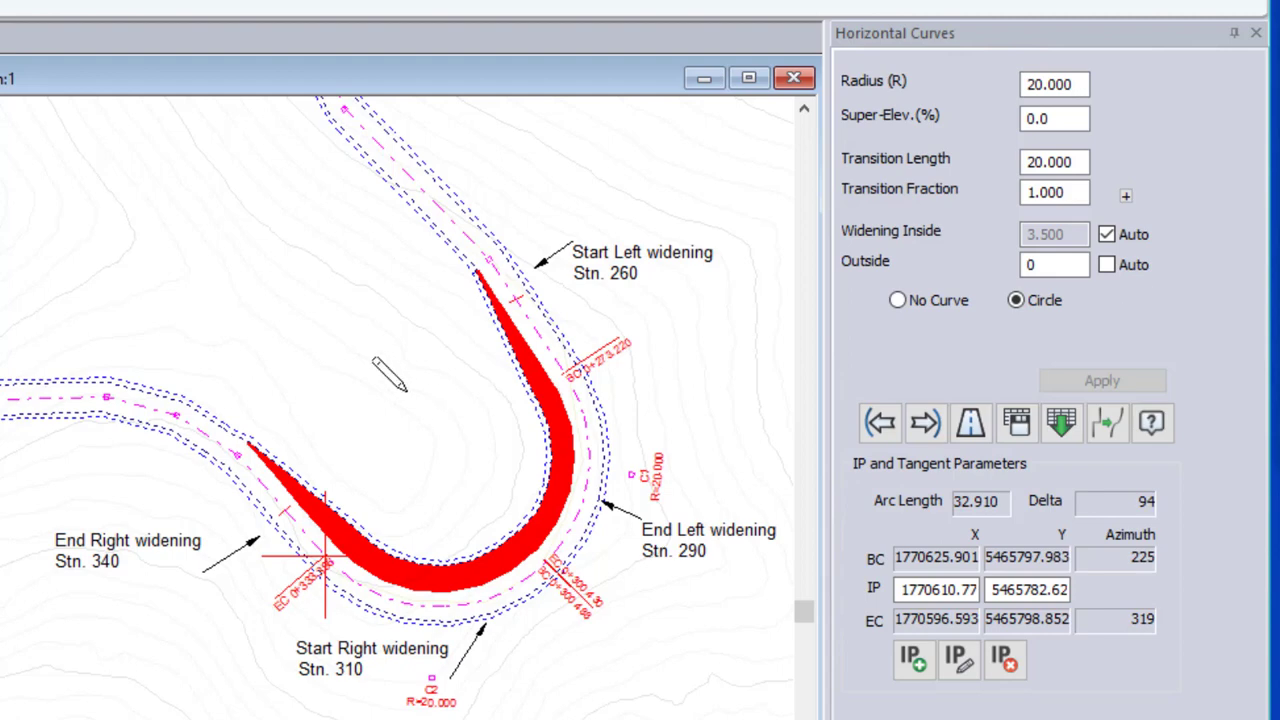
Turn off automatic inside widening for the second curve and apply an inside widening of 0
{"action": "mouse_move", "coordinate": [404, 390]}
{"action": "left_click", "coordinate": [1107, 235]}
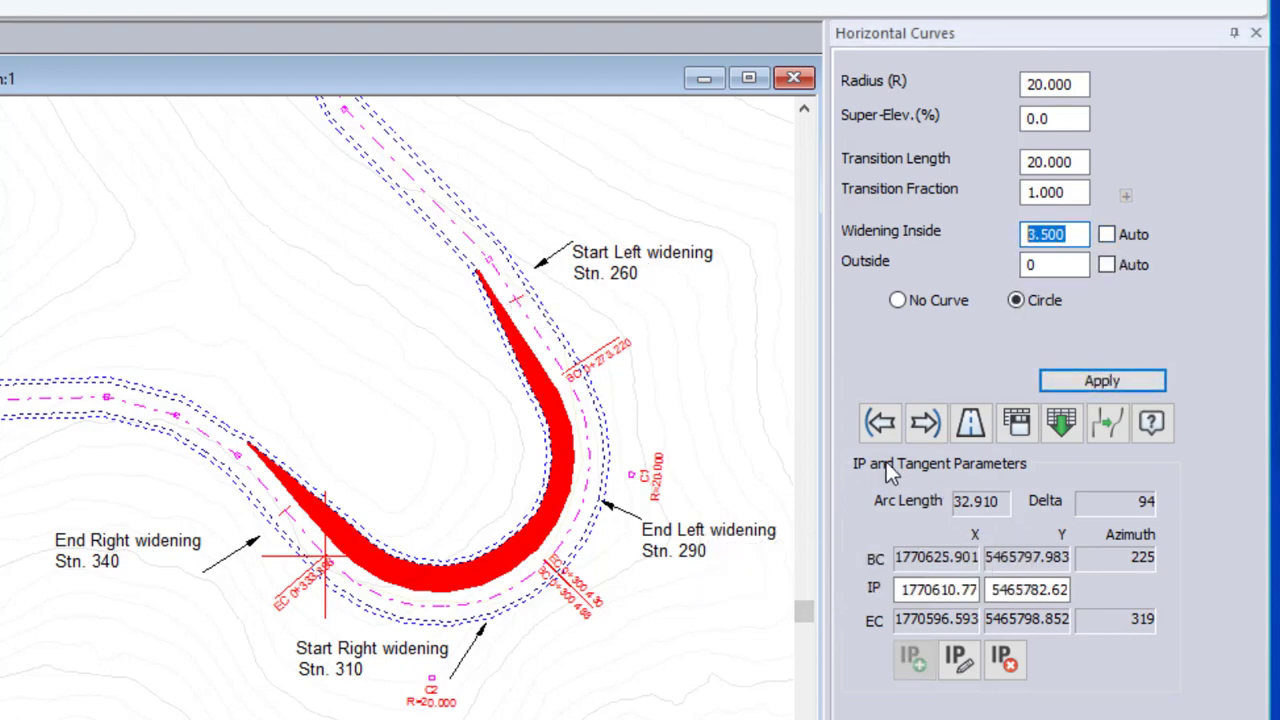
{"action": "type", "text": "0"}
{"action": "left_click", "coordinate": [1097, 382]}
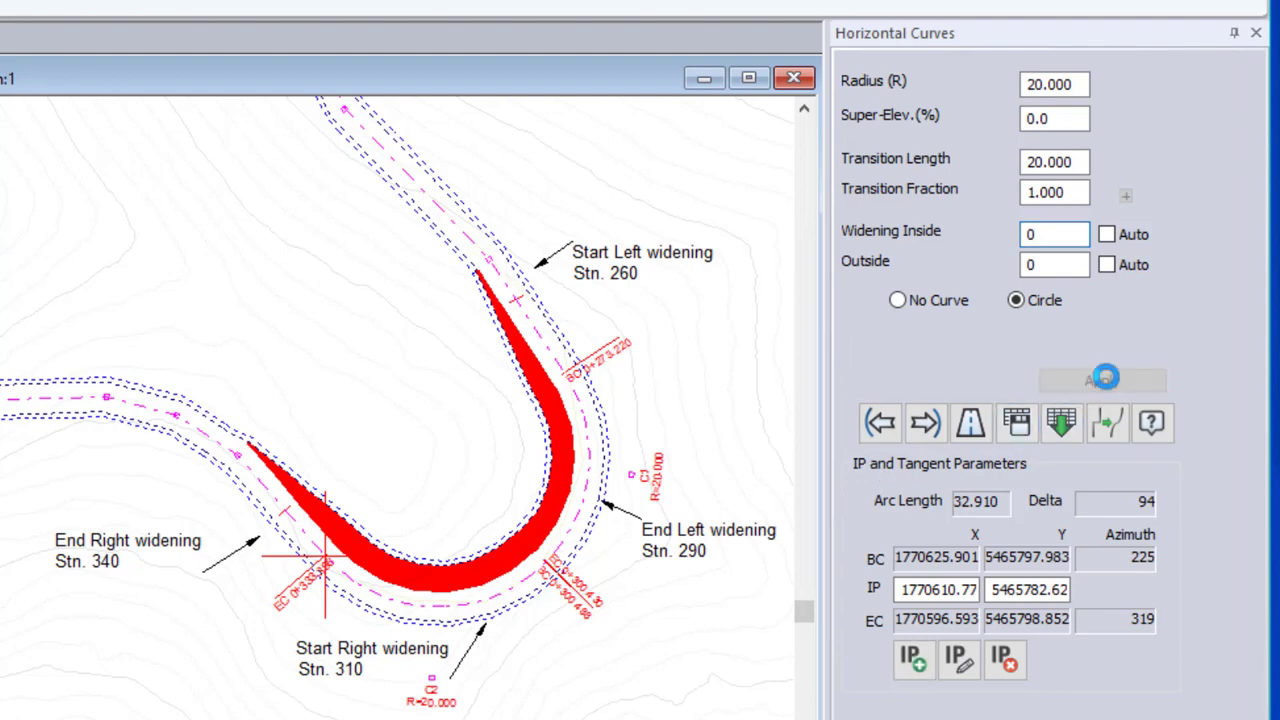
Go back to the previous curve, turn off its automatic inside widening and apply a value of 0
{"action": "left_click", "coordinate": [862, 425]}
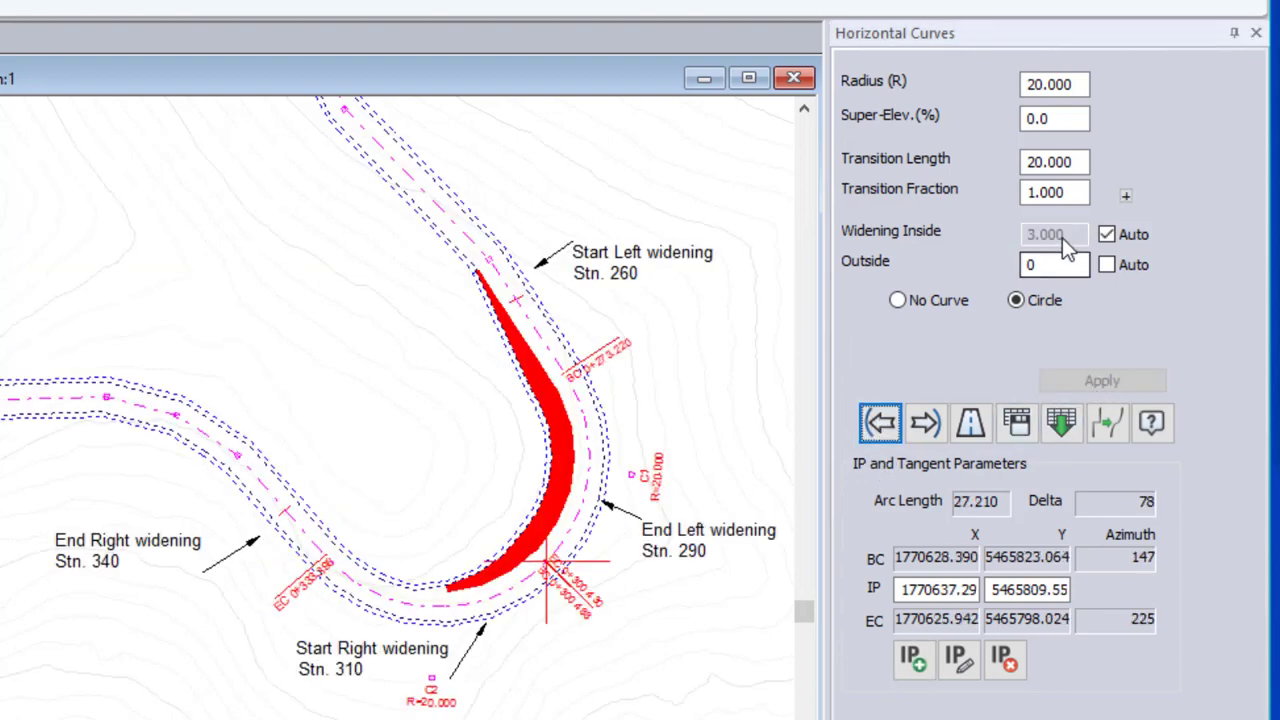
{"action": "left_click", "coordinate": [1106, 235]}
{"action": "type", "text": "0"}
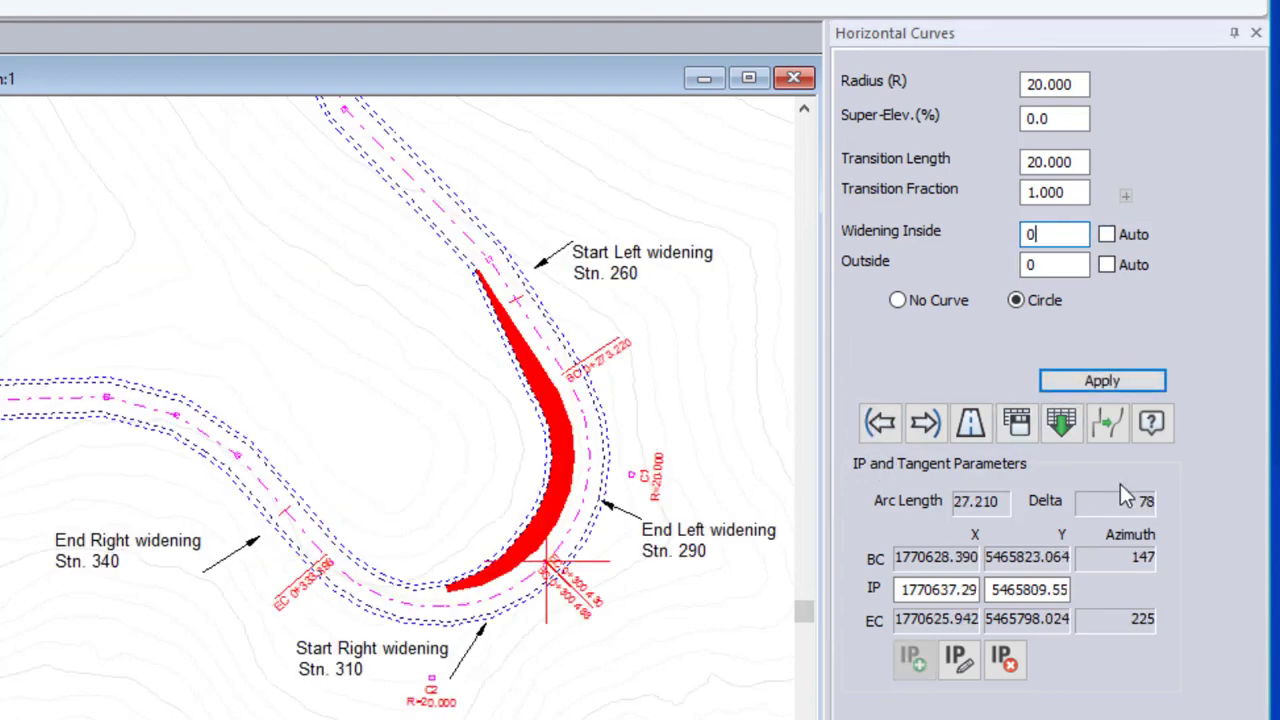
{"action": "left_click", "coordinate": [1115, 385]}
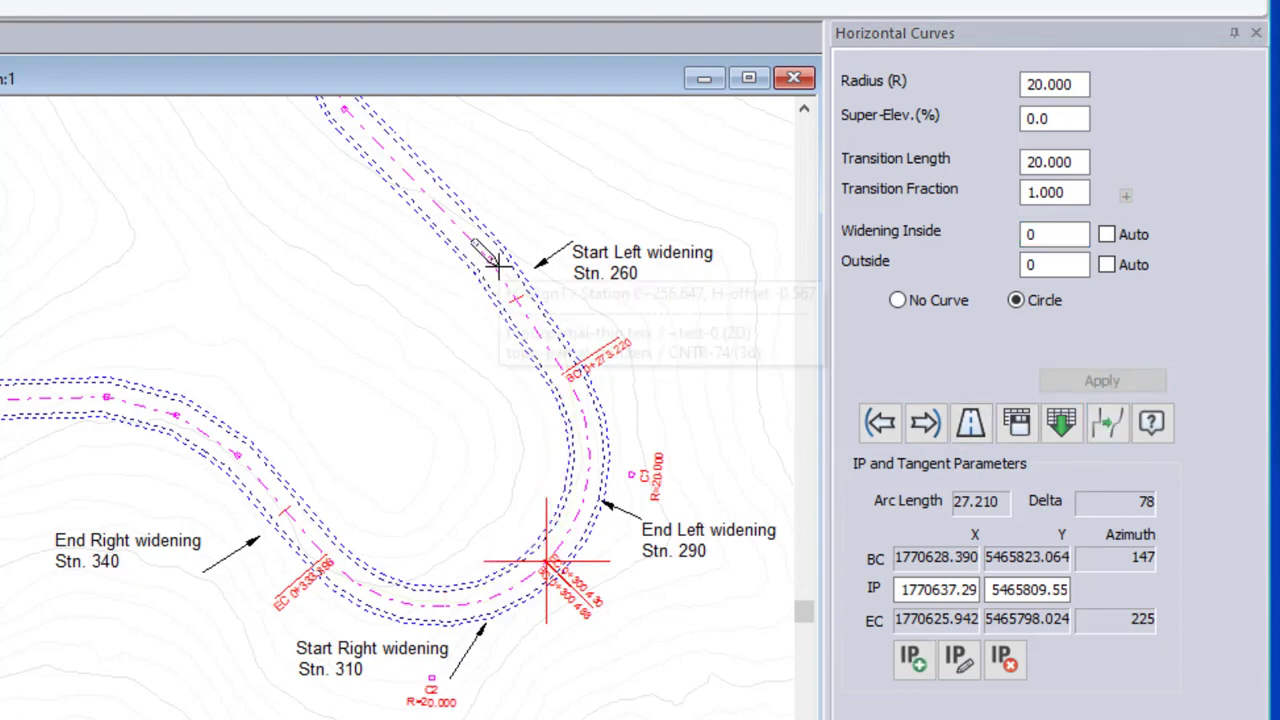
{"action": "mouse_move", "coordinate": [493, 248]}
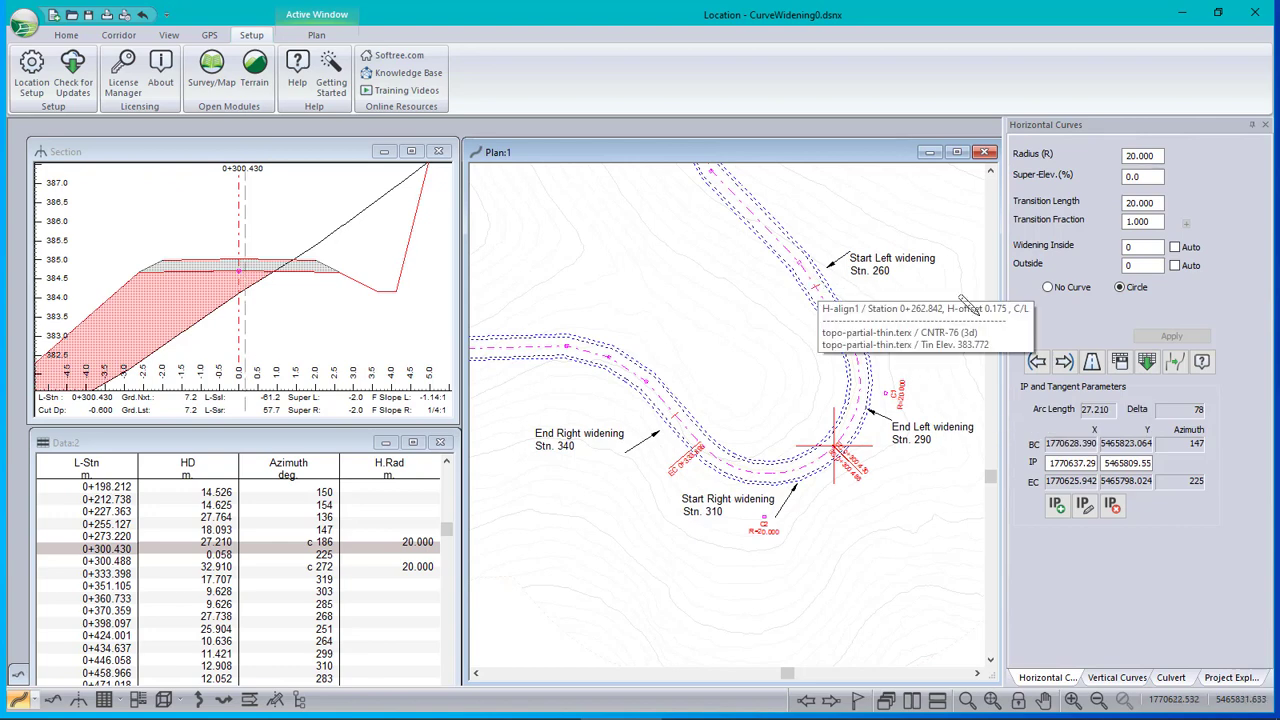
Open the Assign Parameters by Range overrides and choose Width (Left) as the parameter
{"action": "left_click", "coordinate": [118, 35]}
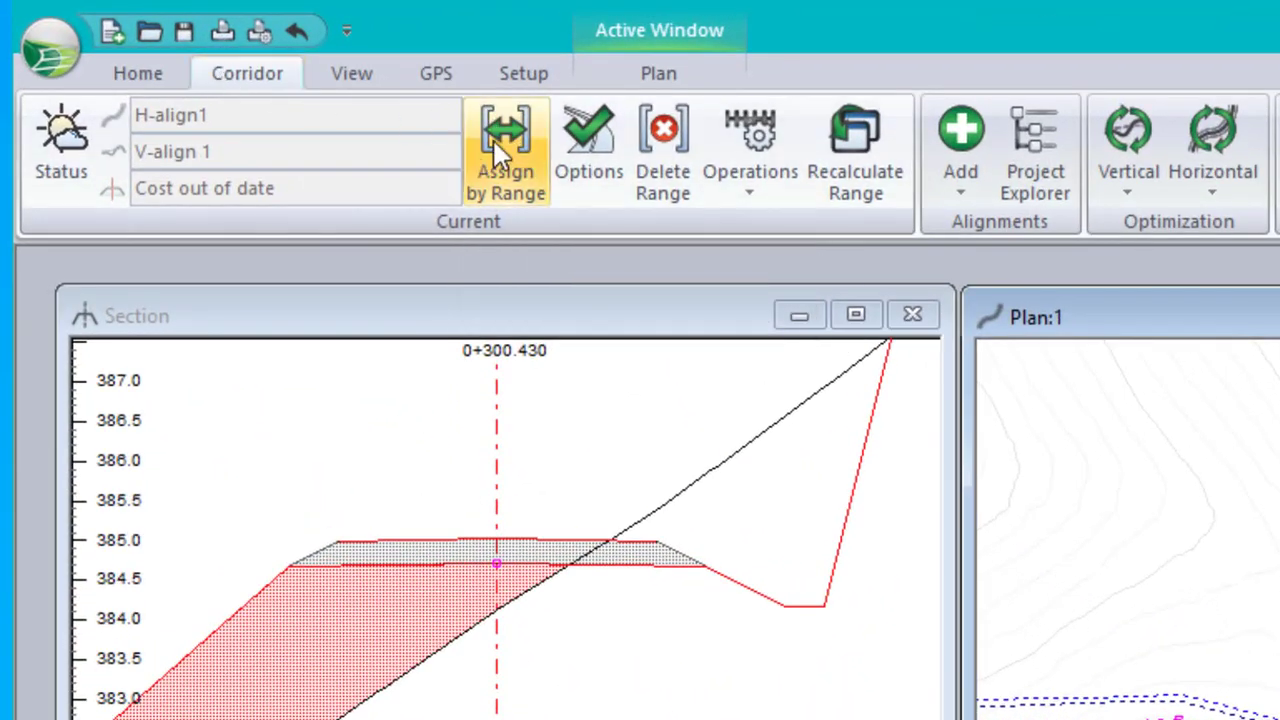
{"action": "left_click", "coordinate": [494, 141]}
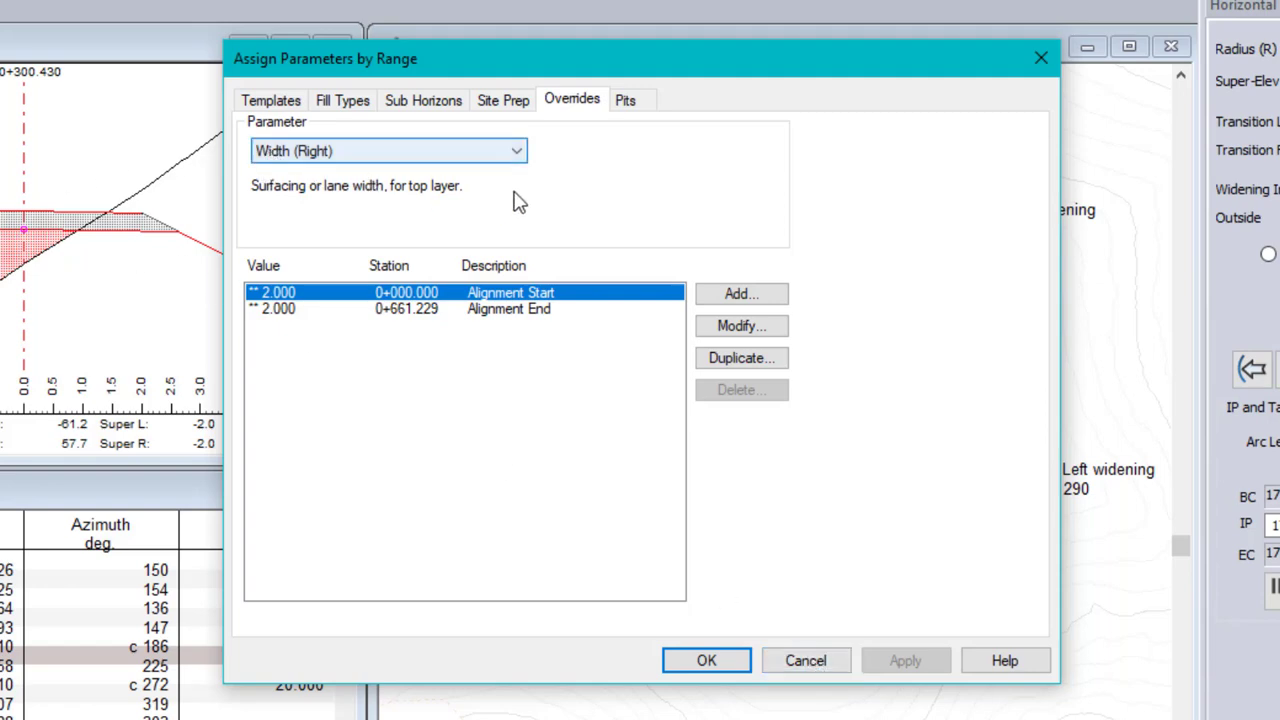
{"action": "left_click", "coordinate": [518, 155]}
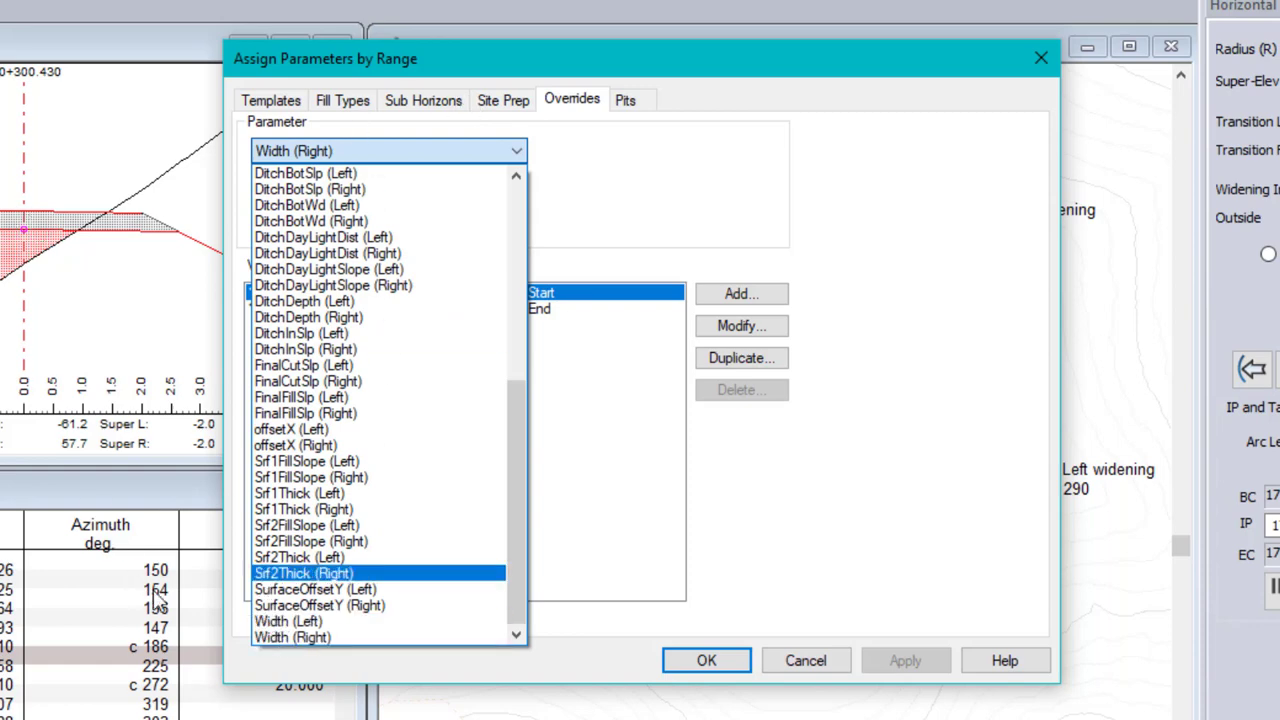
{"action": "left_click", "coordinate": [288, 637]}
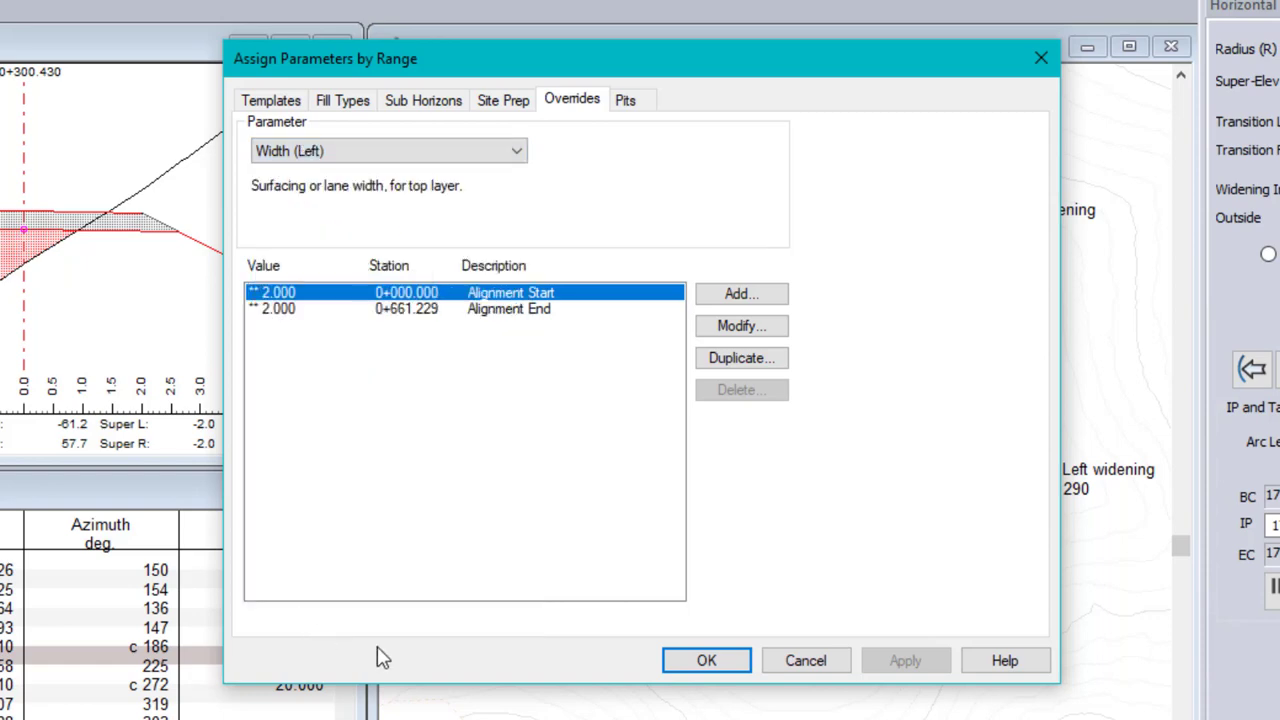
Add a left width override described as "curve widening" at station 260, keeping the default width
{"action": "left_click_drag", "start_coordinate": [569, 58], "coordinate": [169, 72]}
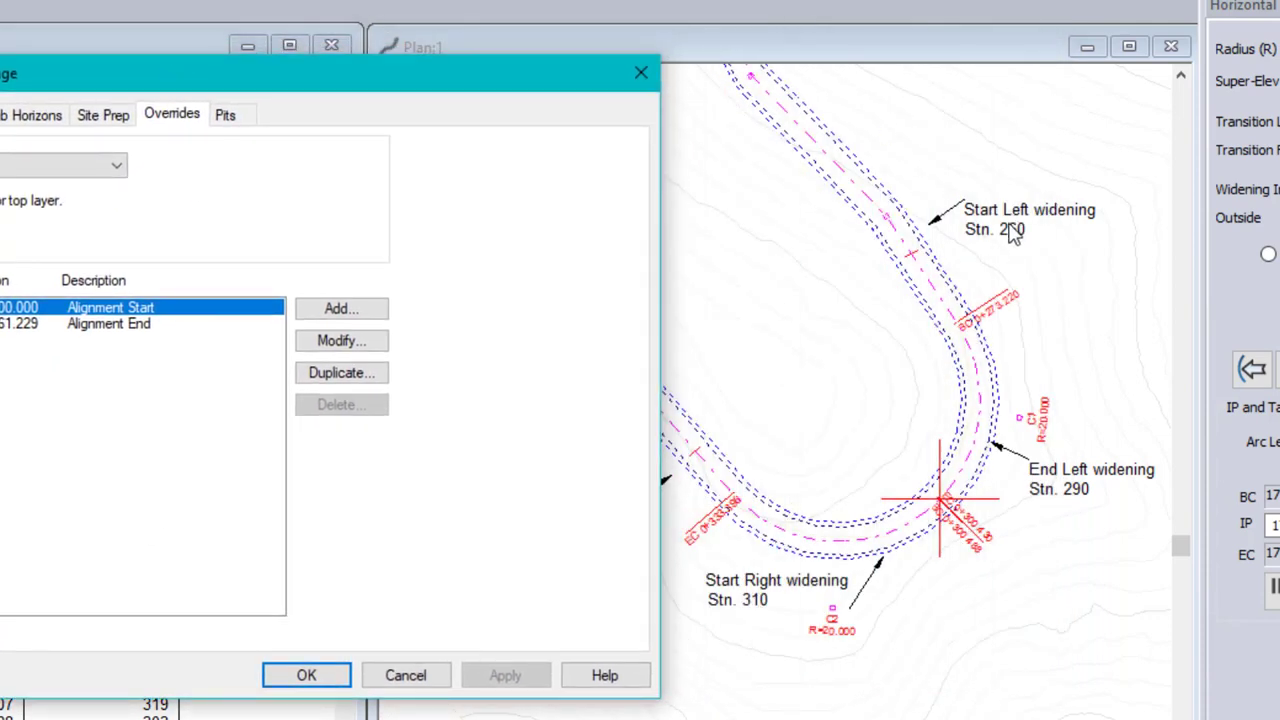
{"action": "left_click", "coordinate": [341, 308]}
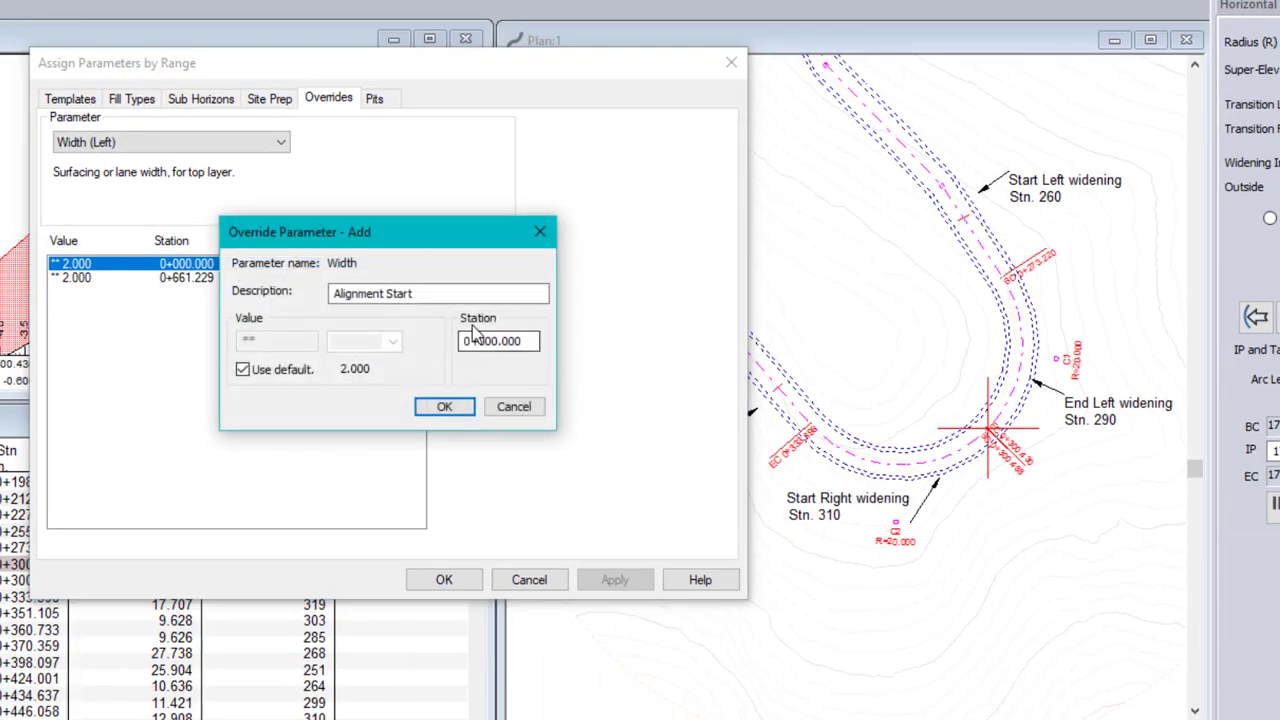
{"action": "left_click_drag", "start_coordinate": [446, 294], "coordinate": [334, 294]}
{"action": "type", "text": "curve widening"}
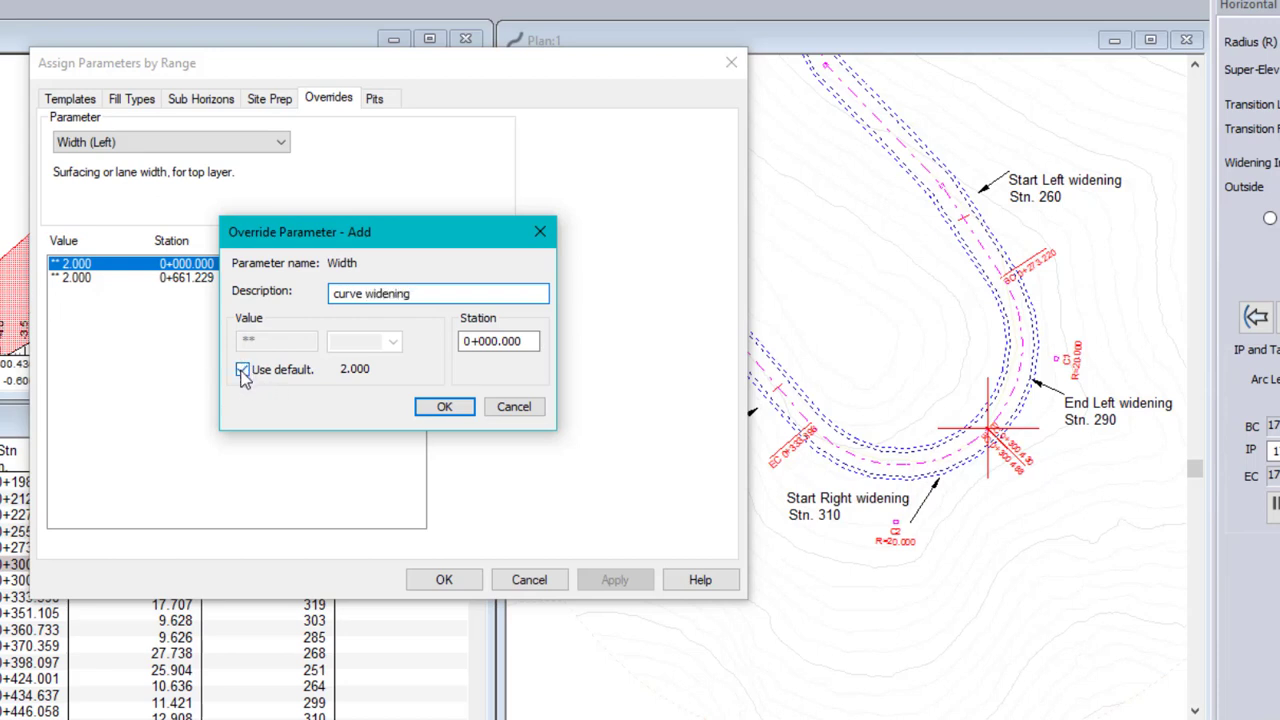
{"action": "double_click", "coordinate": [527, 341]}
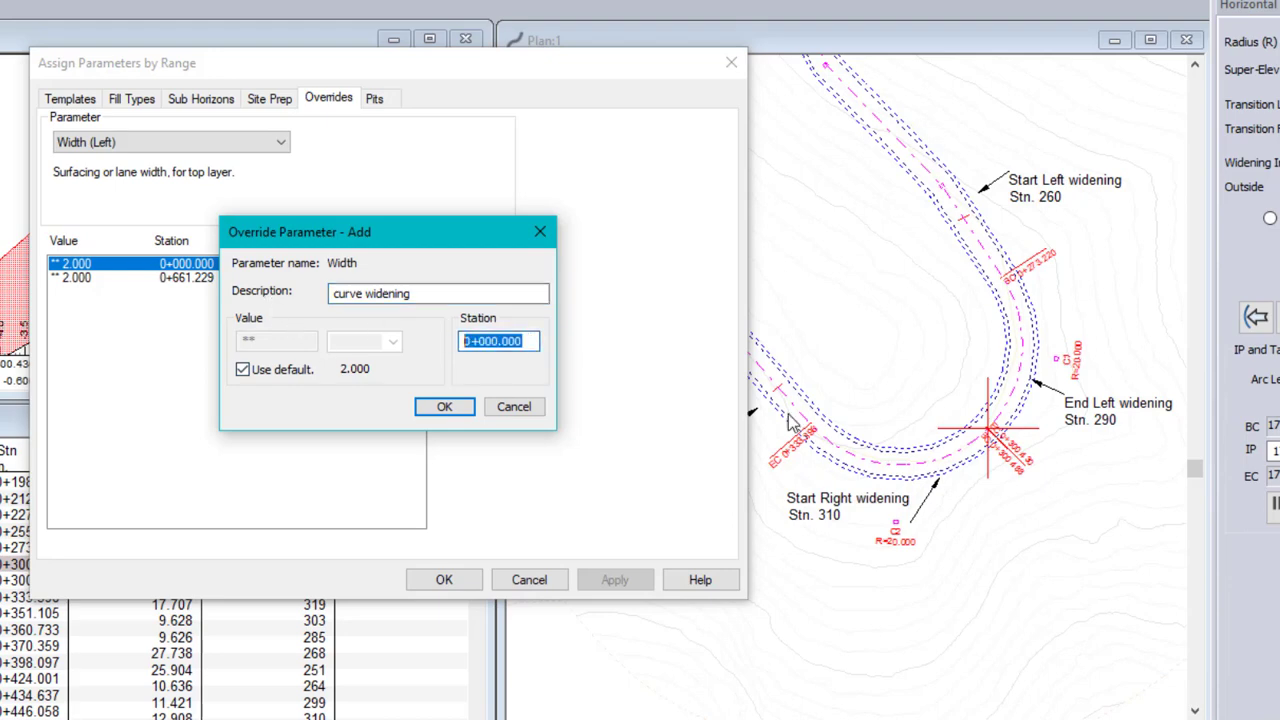
{"action": "type", "text": "260"}
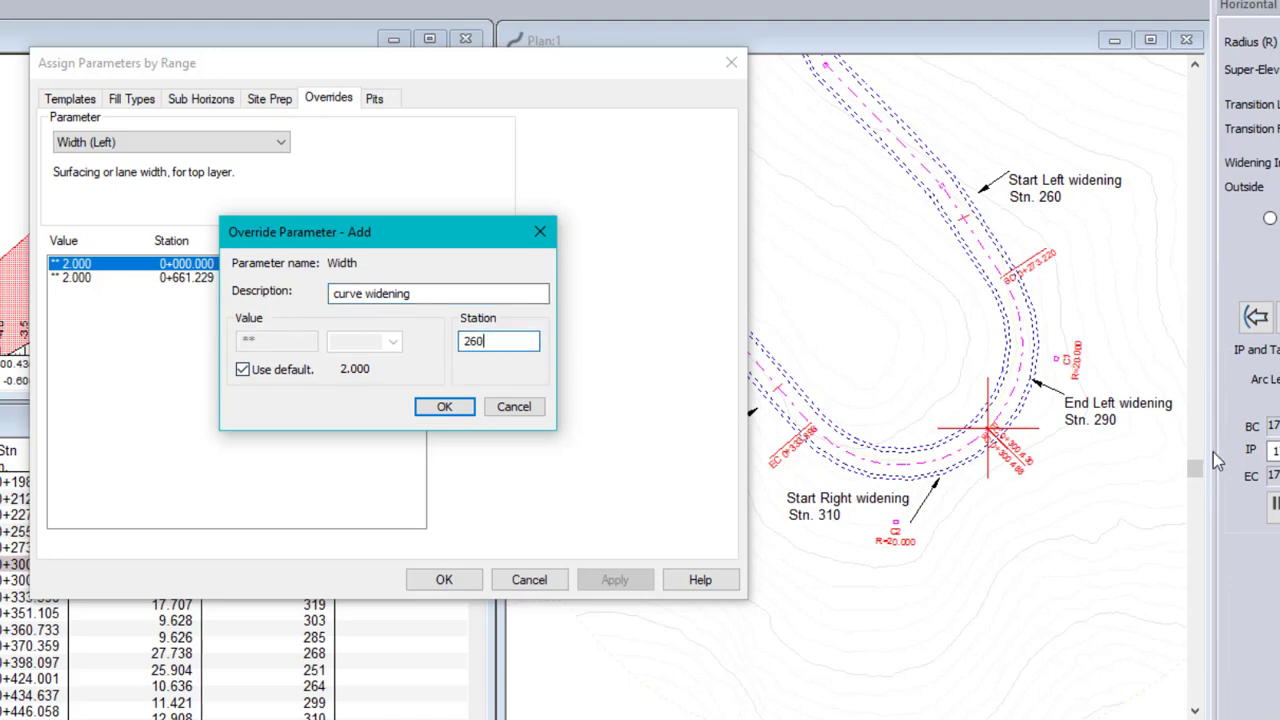
{"action": "left_click", "coordinate": [444, 406]}
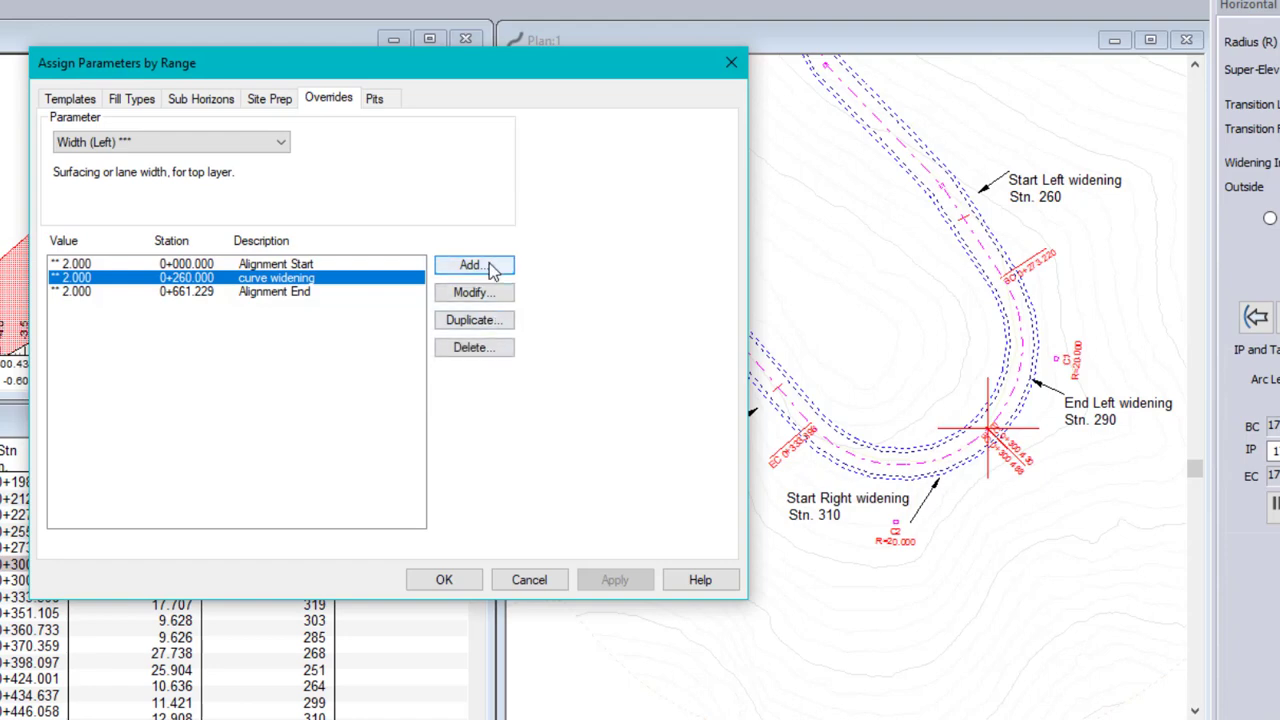
Duplicate the curve widening override at station 260 and set the copy's station to 290
{"action": "left_click", "coordinate": [474, 320]}
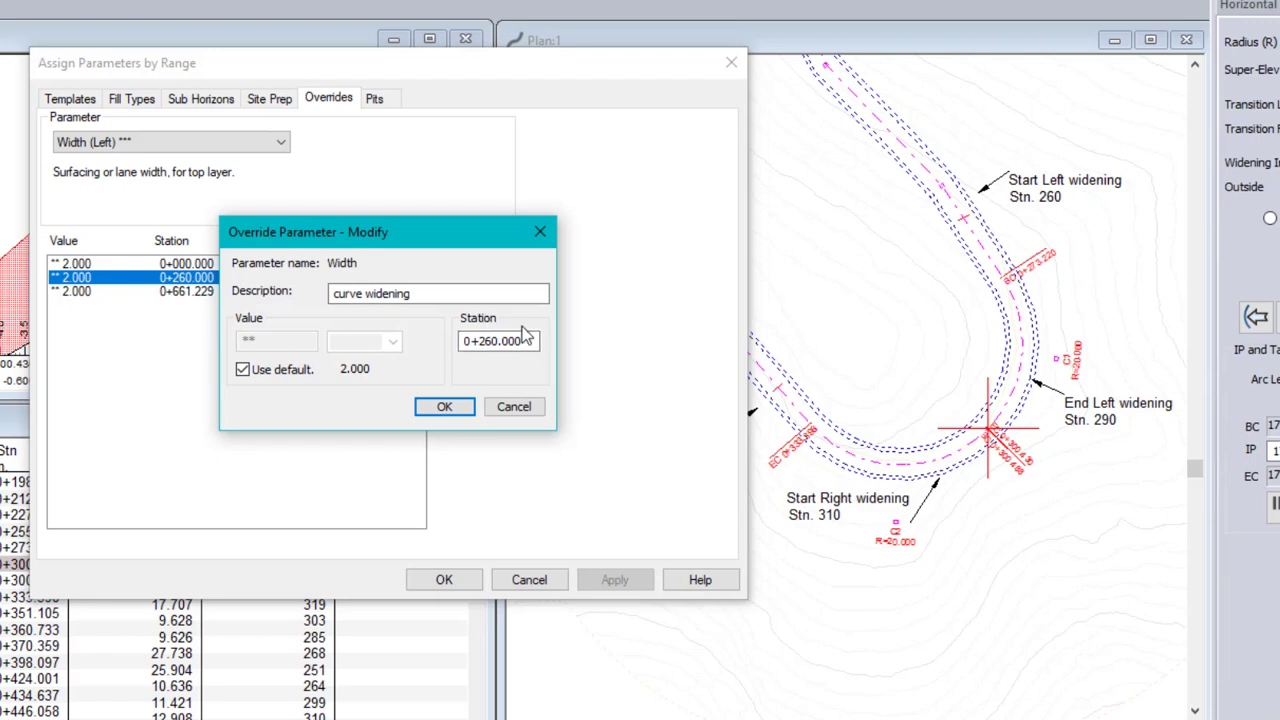
{"action": "left_click_drag", "start_coordinate": [536, 341], "coordinate": [460, 341]}
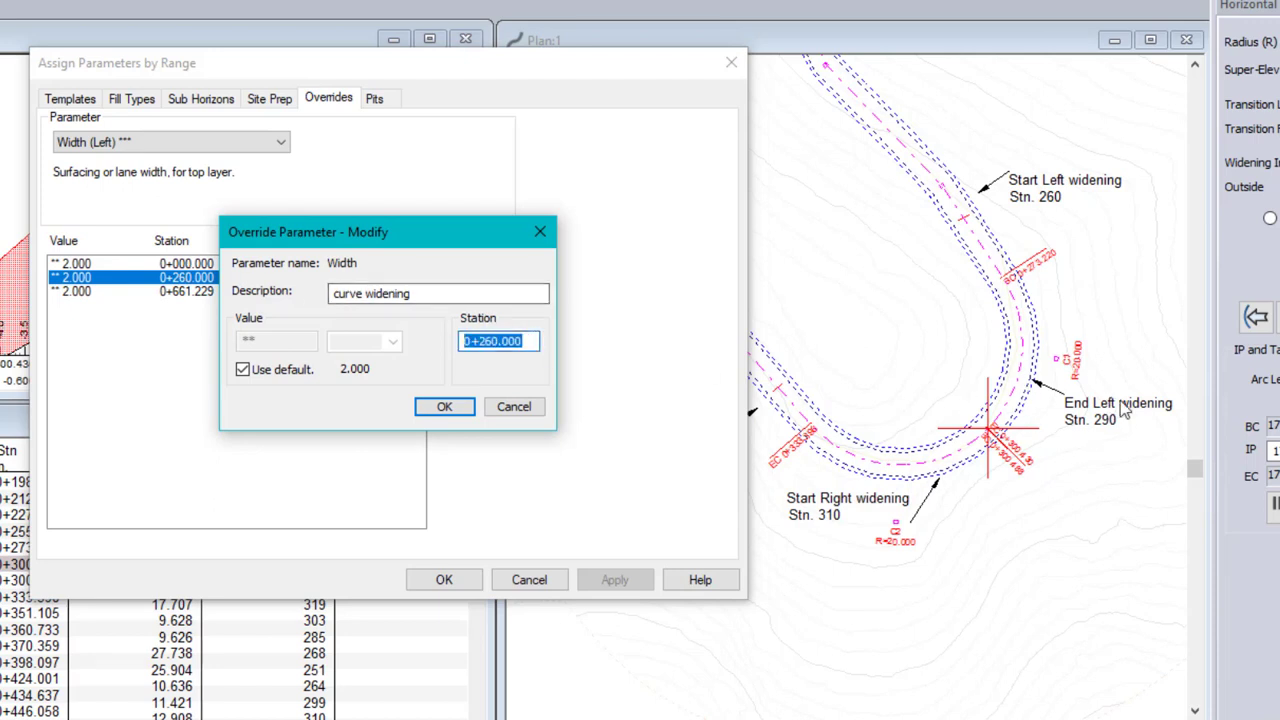
{"action": "type", "text": "26"}
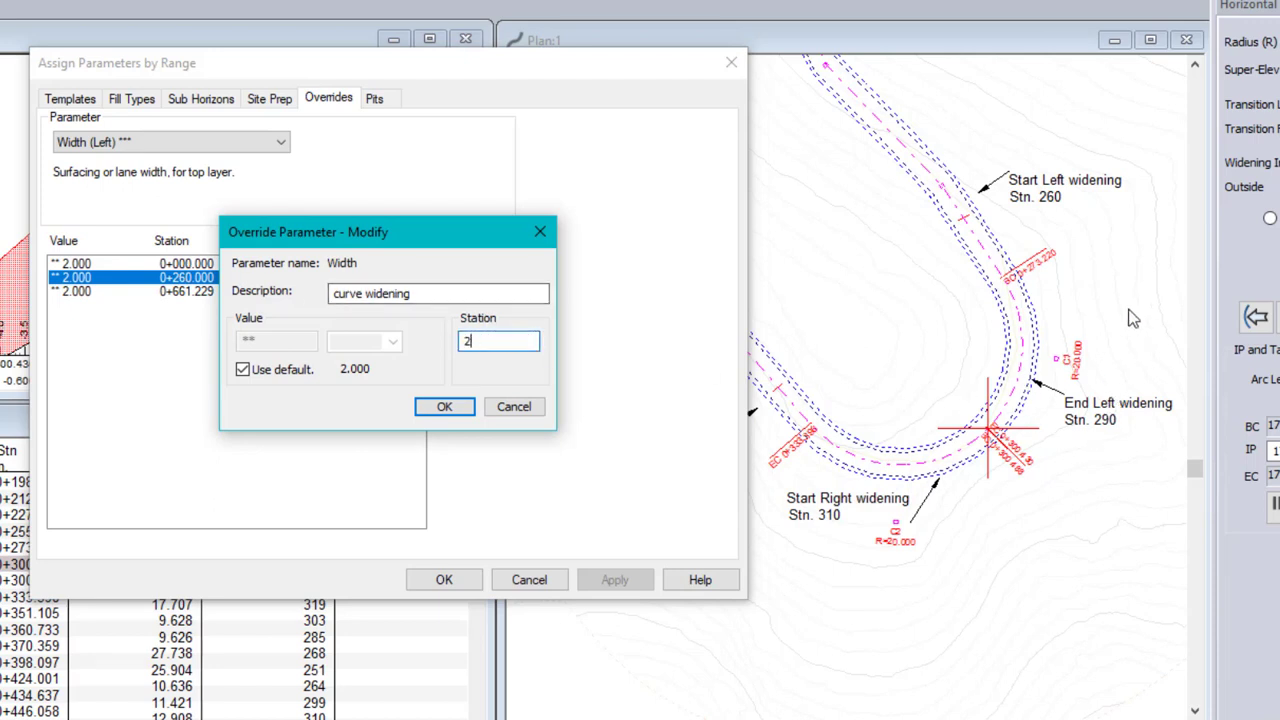
{"action": "left_click", "coordinate": [445, 406]}
{"action": "left_click", "coordinate": [446, 407]}
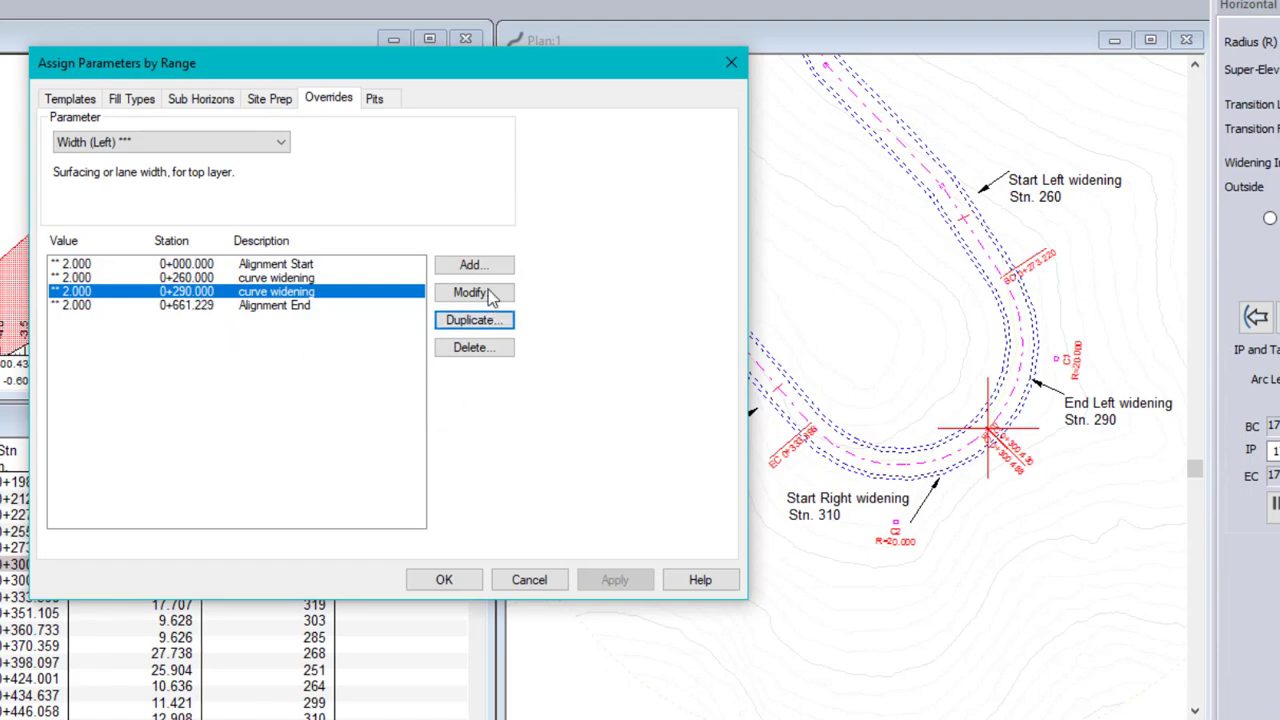
Duplicate the left curve widening override at station 290, giving the copy station 270 and a non-default width of 3
{"action": "left_click", "coordinate": [488, 321]}
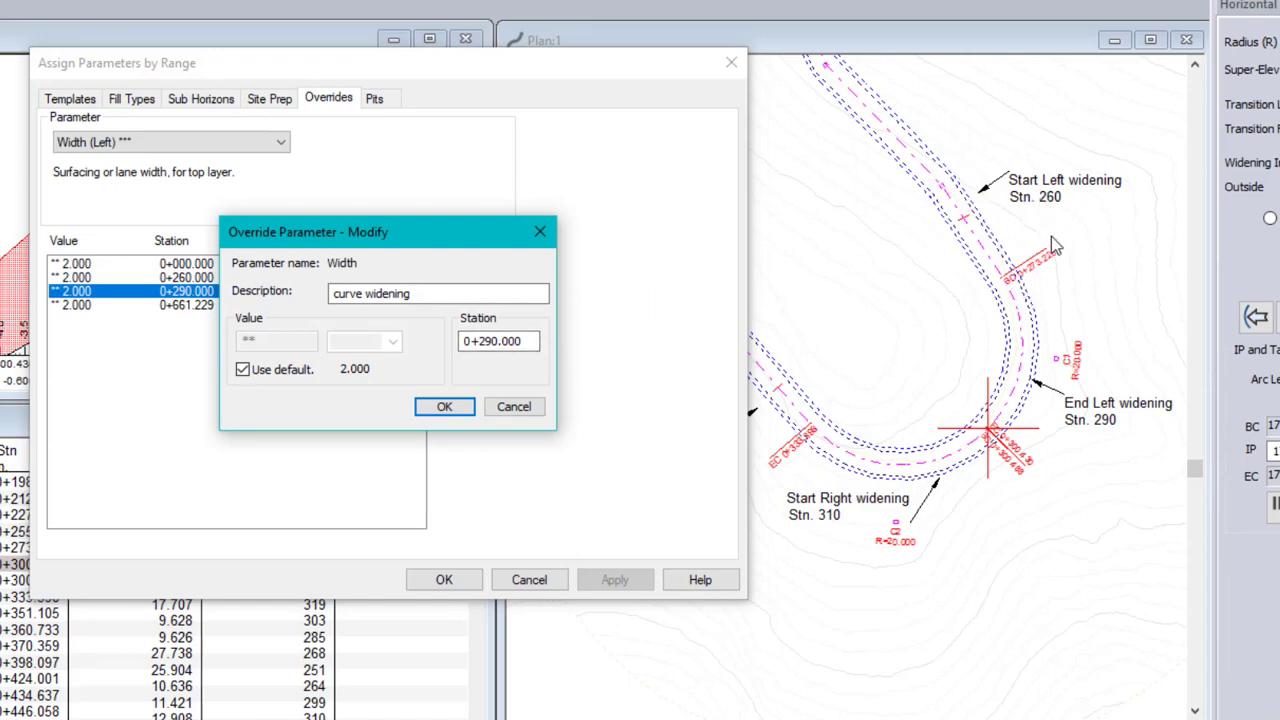
{"action": "double_click", "coordinate": [534, 342]}
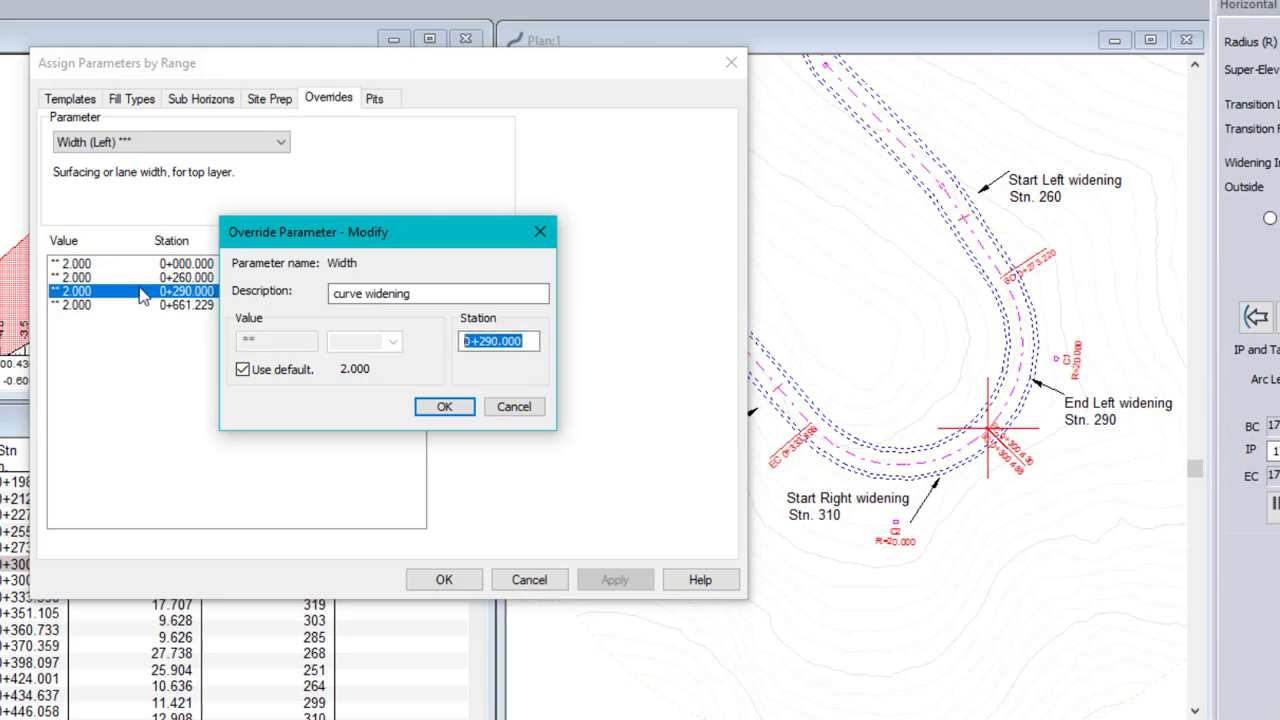
{"action": "type", "text": "270"}
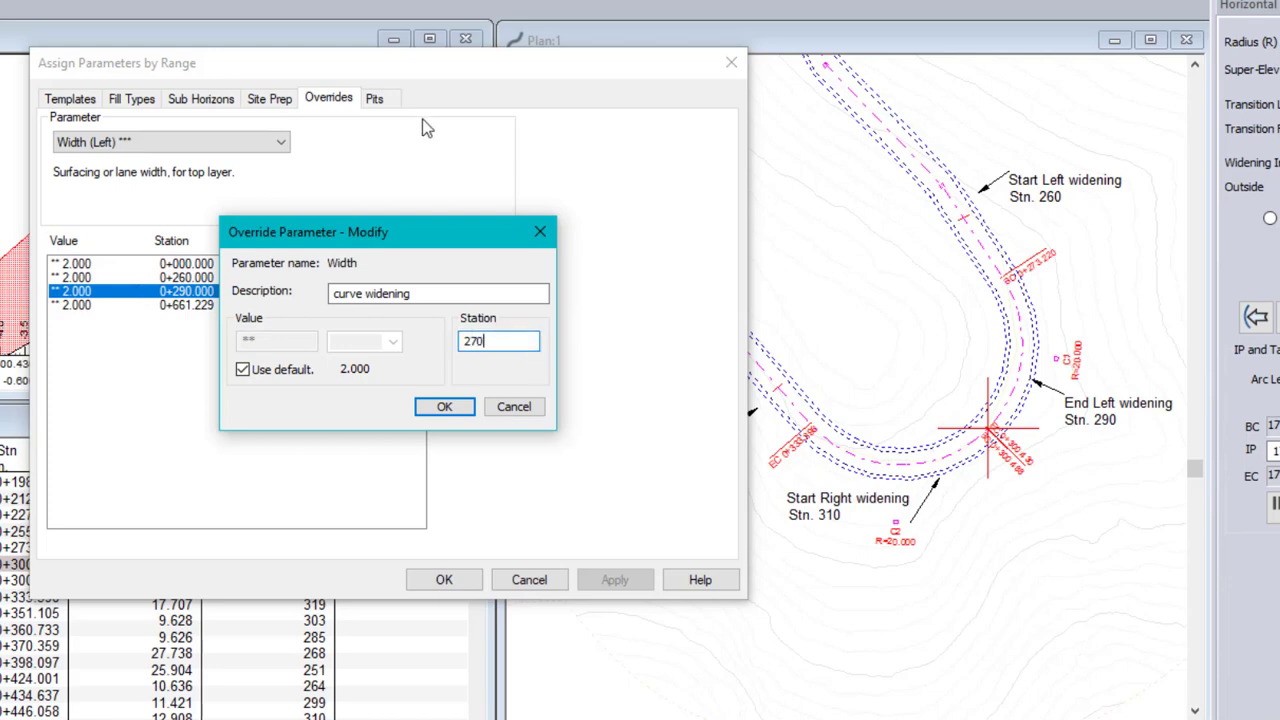
{"action": "left_click", "coordinate": [242, 370]}
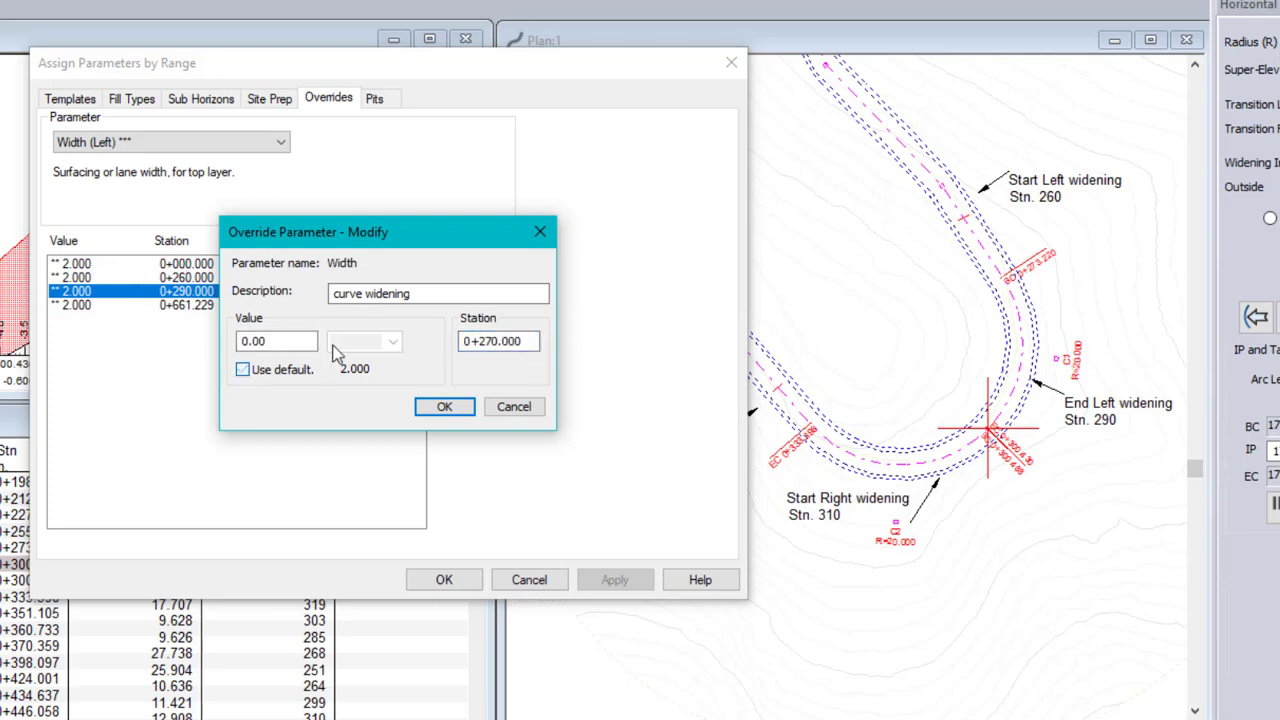
{"action": "double_click", "coordinate": [300, 341]}
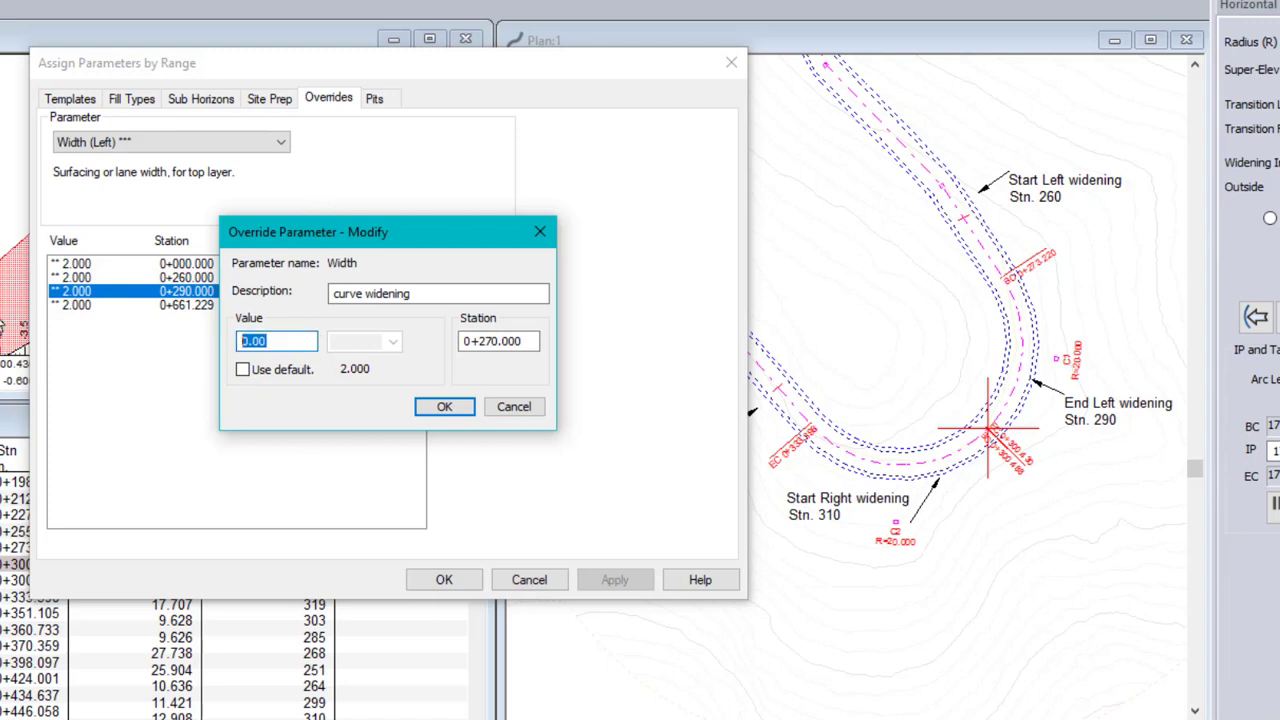
{"action": "type", "text": "3"}
{"action": "left_click", "coordinate": [442, 407]}
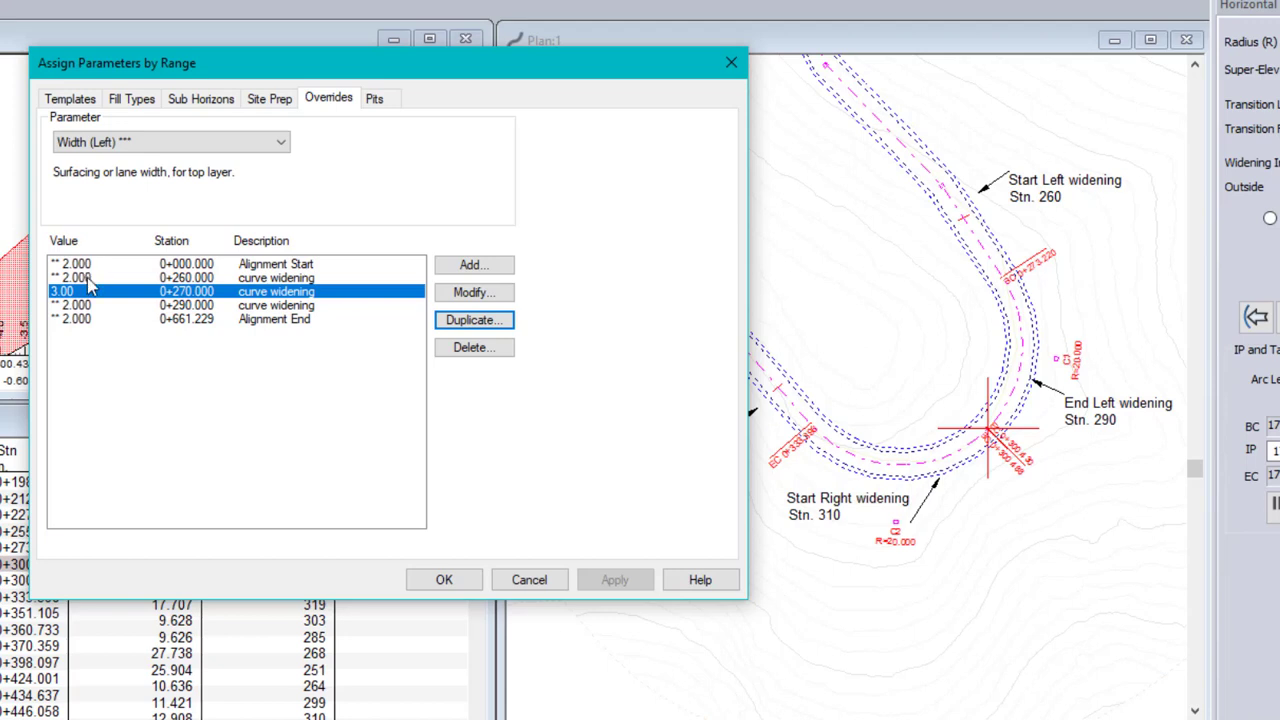
Set the left width value of the curve widening override at station 270 to 5
{"action": "left_click", "coordinate": [91, 278]}
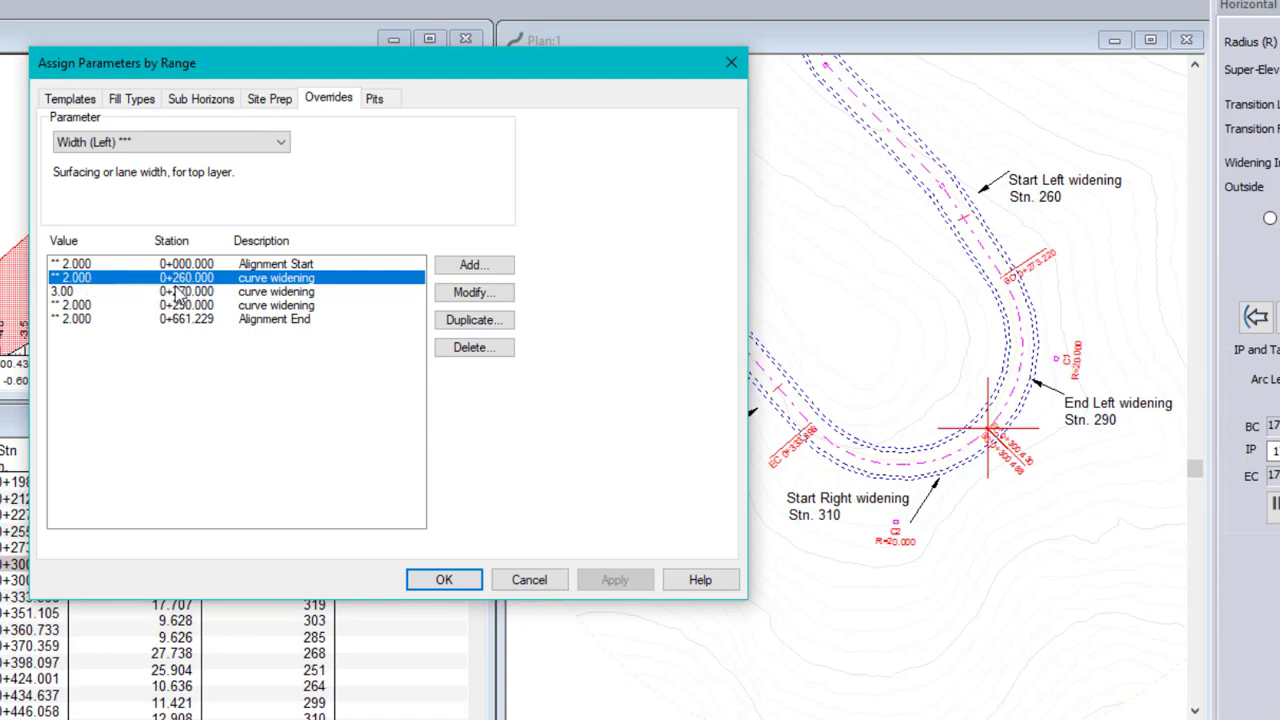
{"action": "left_click", "coordinate": [70, 292]}
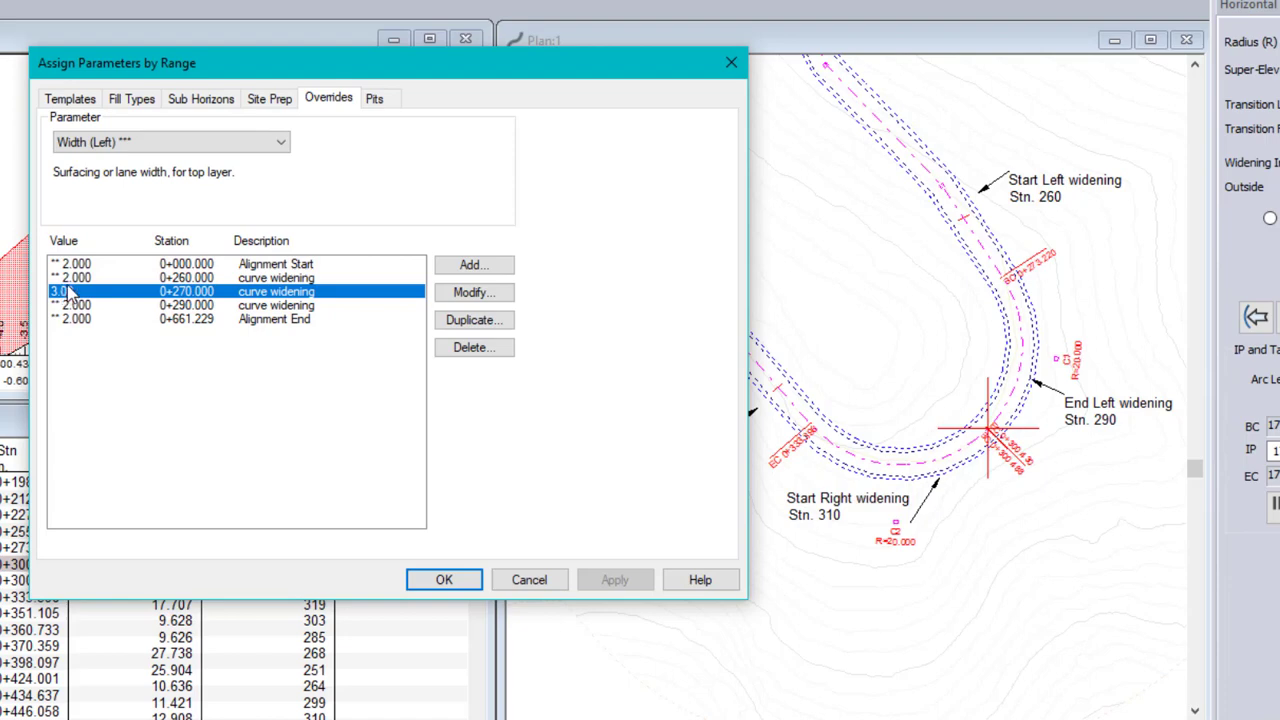
{"action": "left_click", "coordinate": [474, 292]}
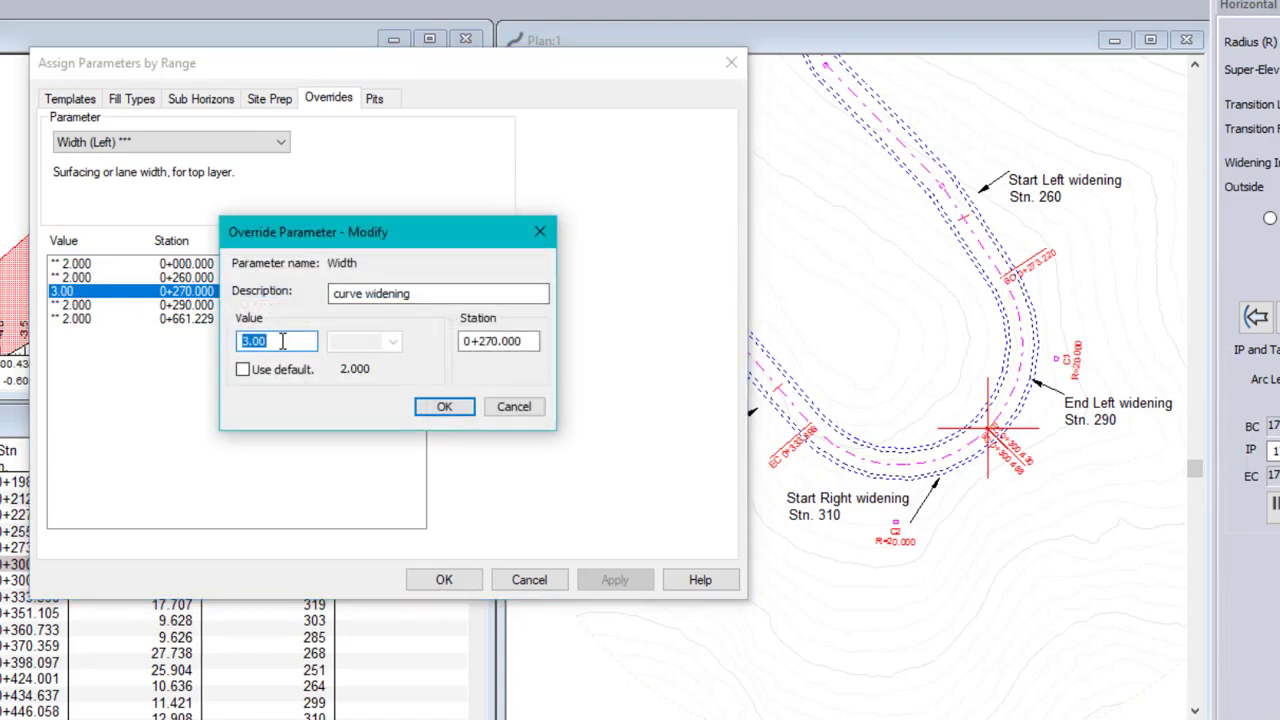
{"action": "left_click", "coordinate": [280, 342]}
{"action": "left_click_drag", "start_coordinate": [280, 342], "coordinate": [58, 341]}
{"action": "type", "text": "5"}
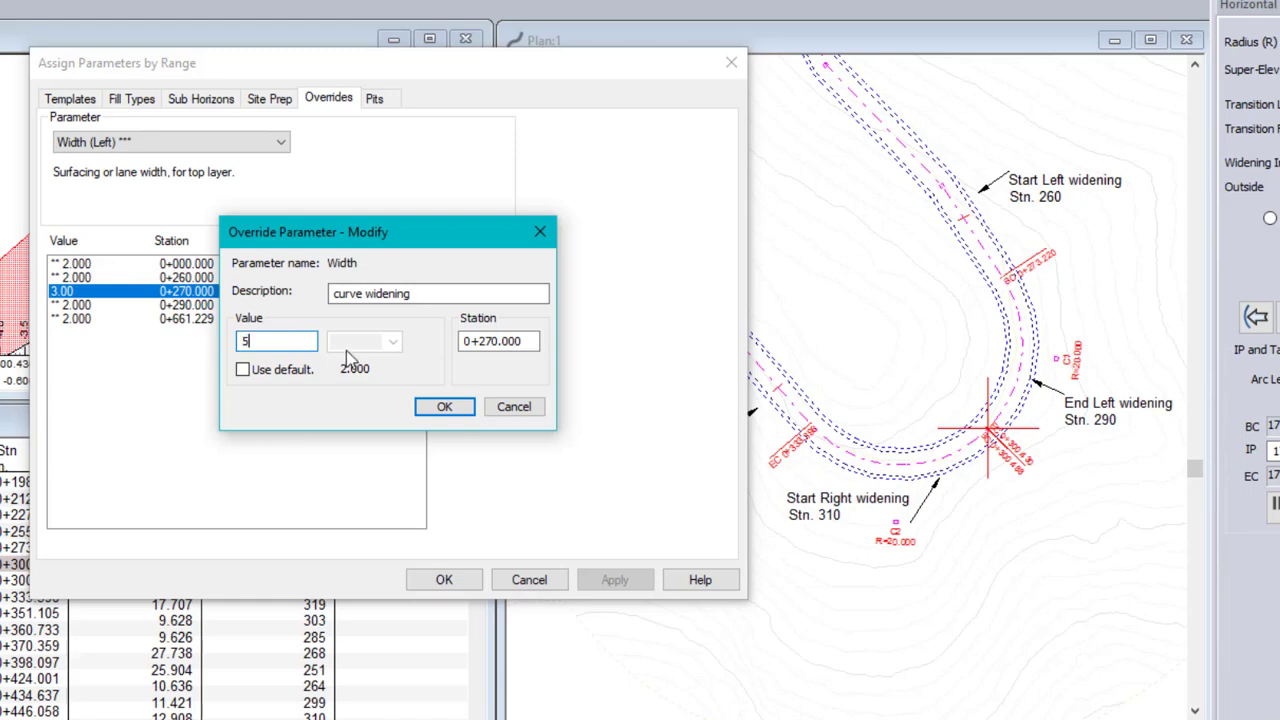
{"action": "left_click", "coordinate": [444, 407]}
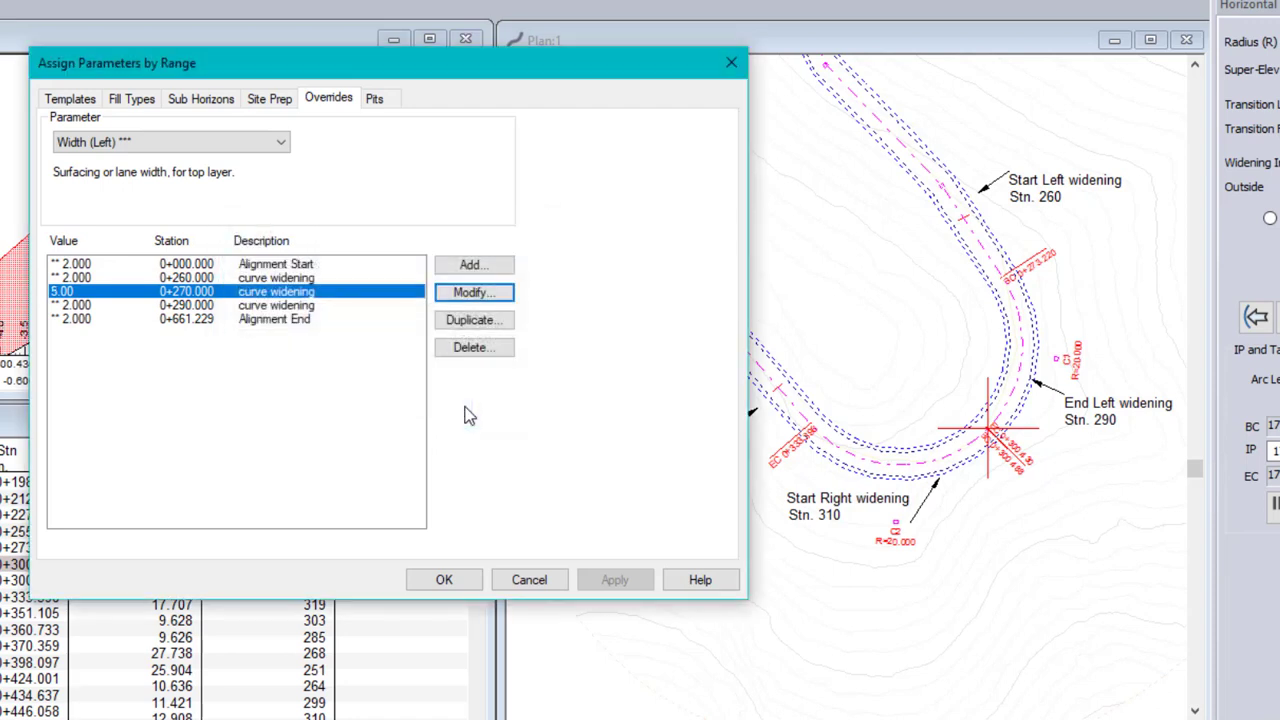
Accept the left width overrides and recalculate the cross sections for the whole alignment
{"action": "left_click", "coordinate": [86, 305]}
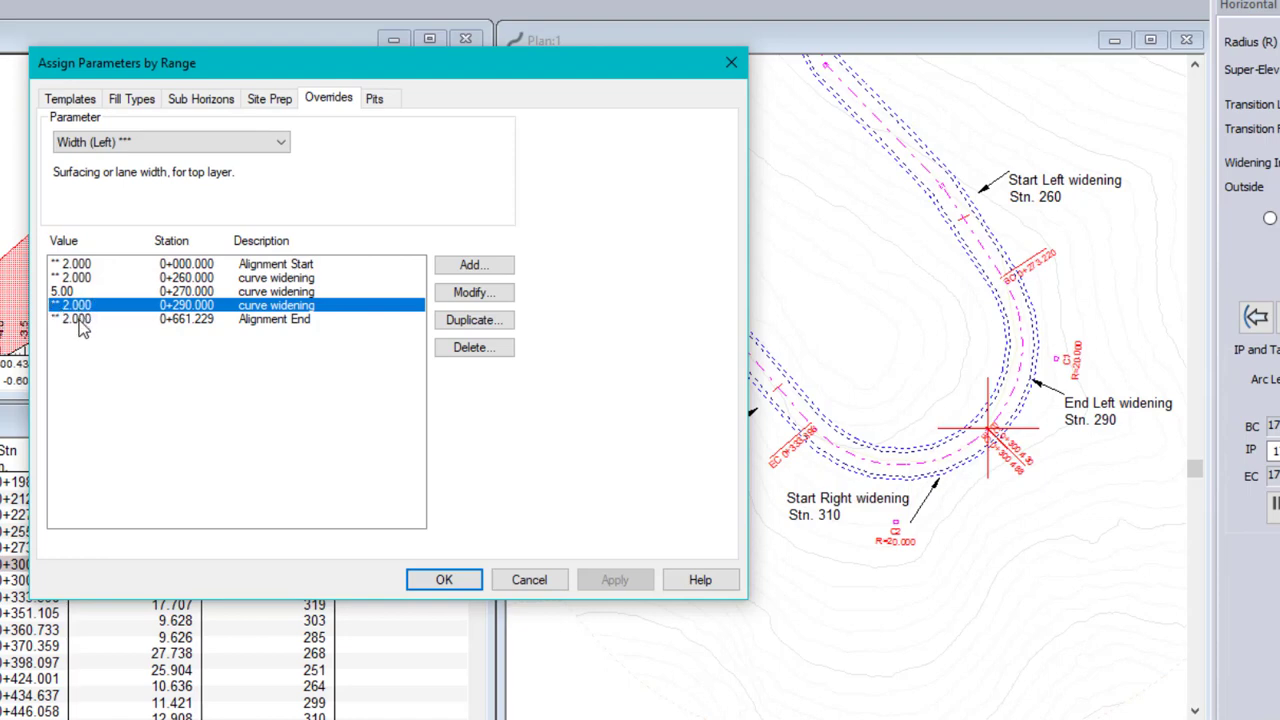
{"action": "left_click", "coordinate": [443, 582]}
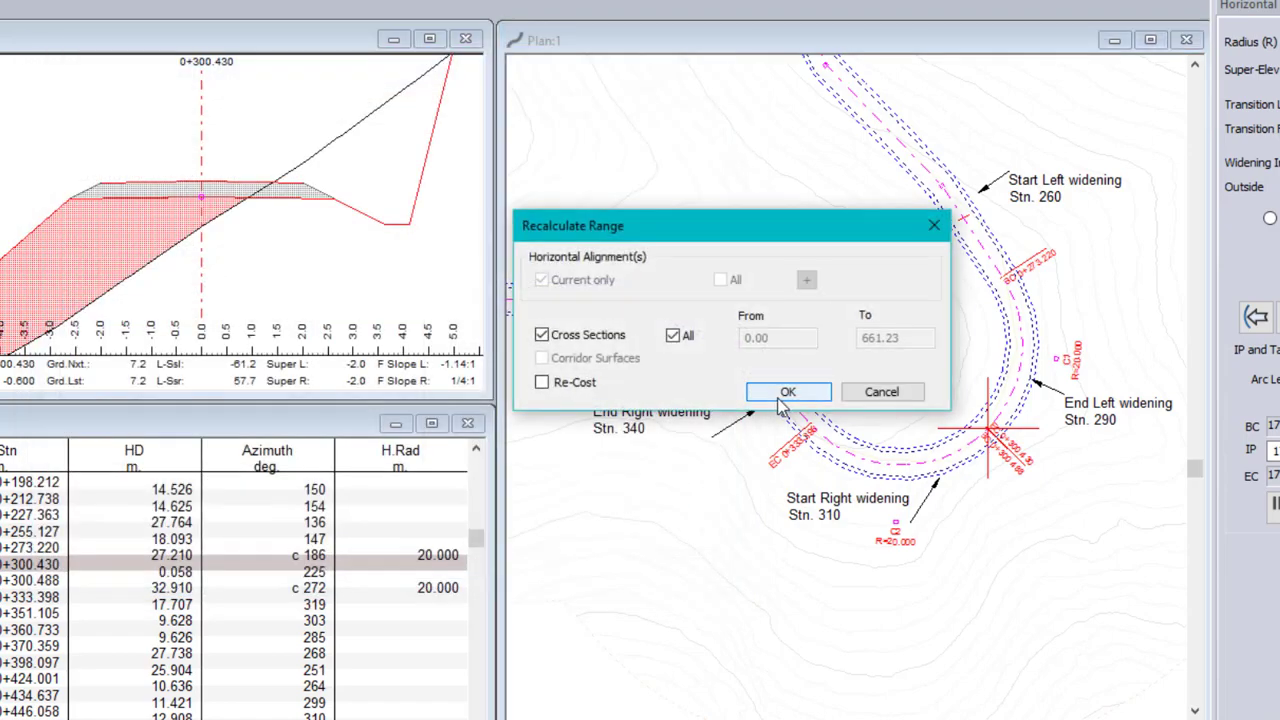
{"action": "left_click", "coordinate": [784, 396]}
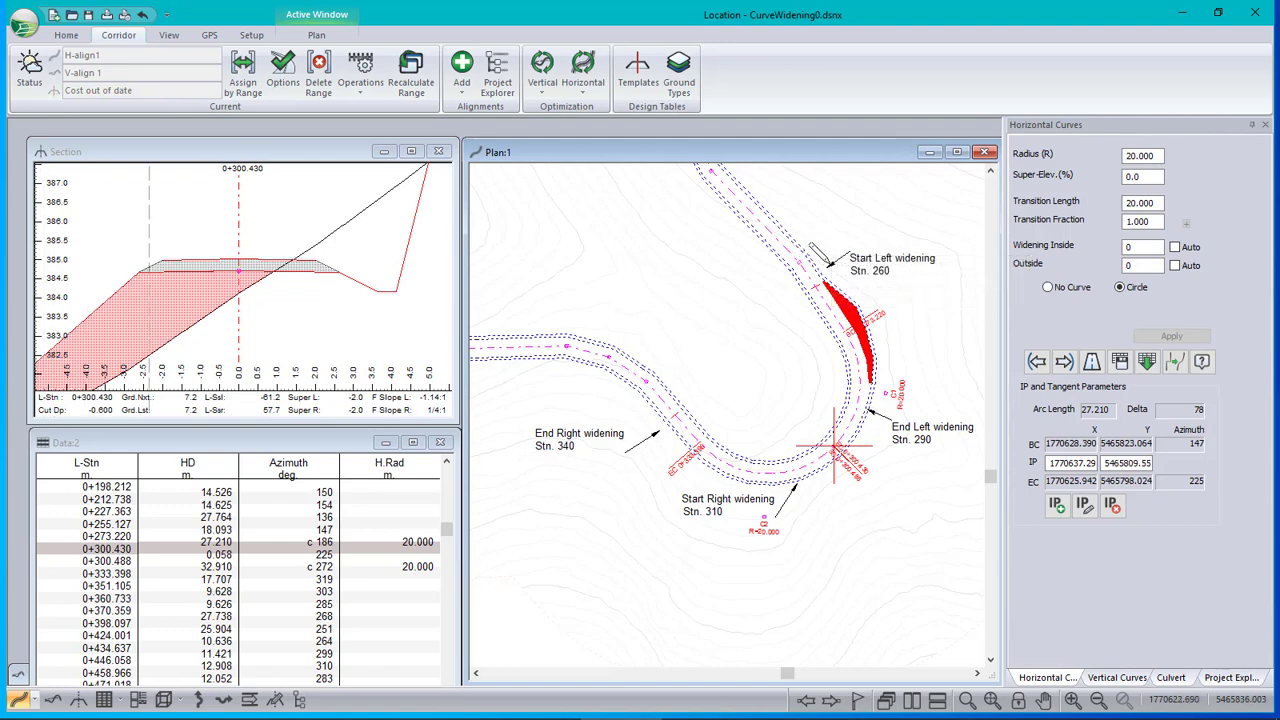
{"action": "mouse_move", "coordinate": [876, 372]}
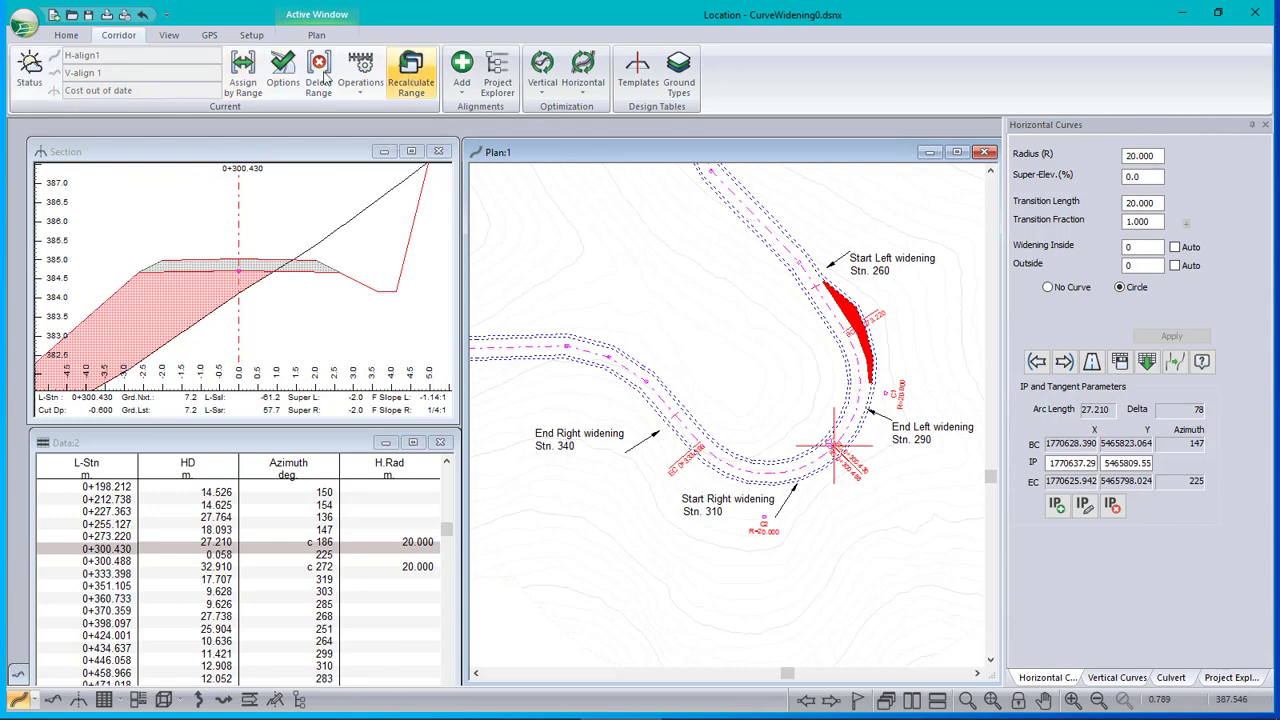
Reopen the range overrides and shift the three left curve widening entries as a group to start at station 265
{"action": "left_click", "coordinate": [243, 72]}
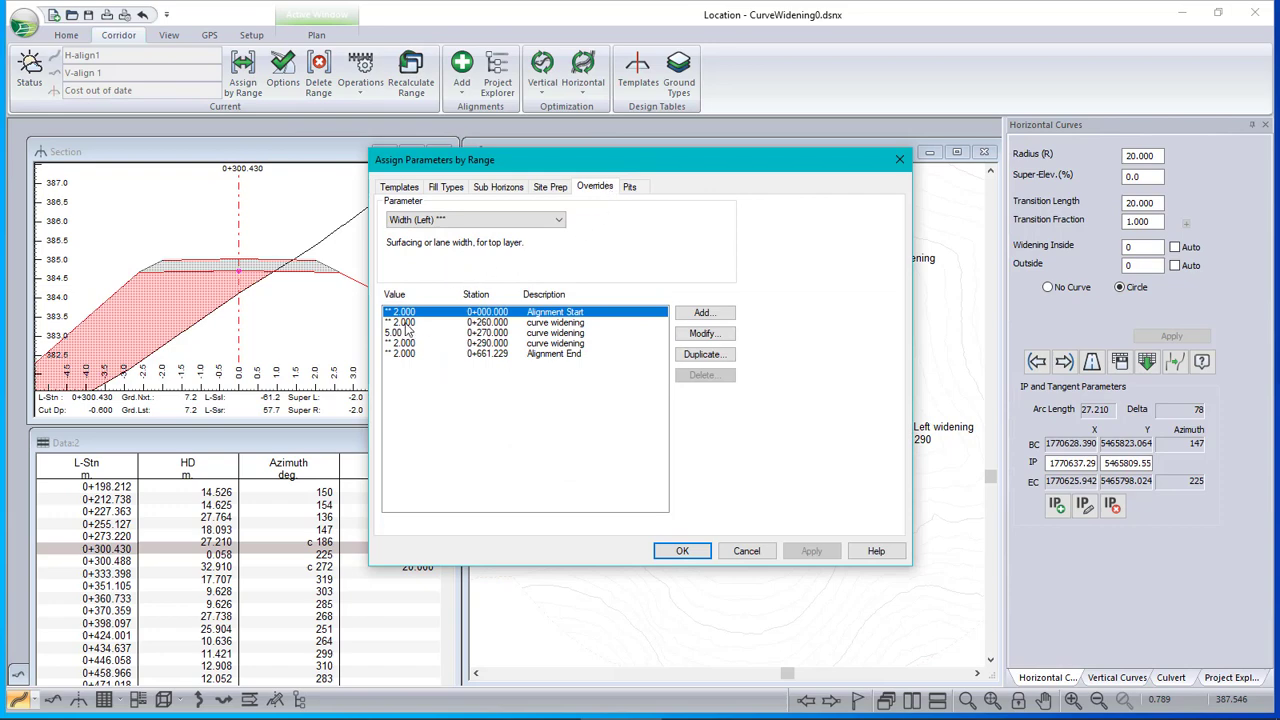
{"action": "left_click_drag", "start_coordinate": [408, 322], "coordinate": [408, 348]}
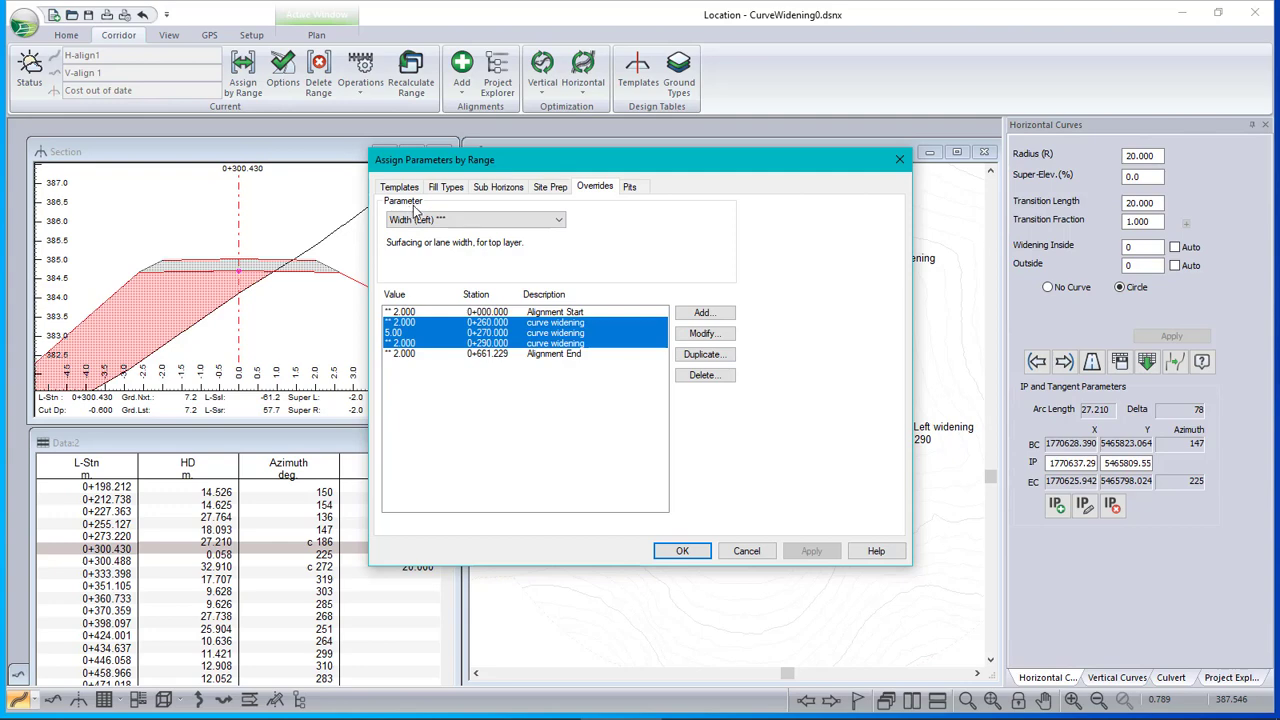
{"action": "left_click_drag", "start_coordinate": [634, 162], "coordinate": [424, 192]}
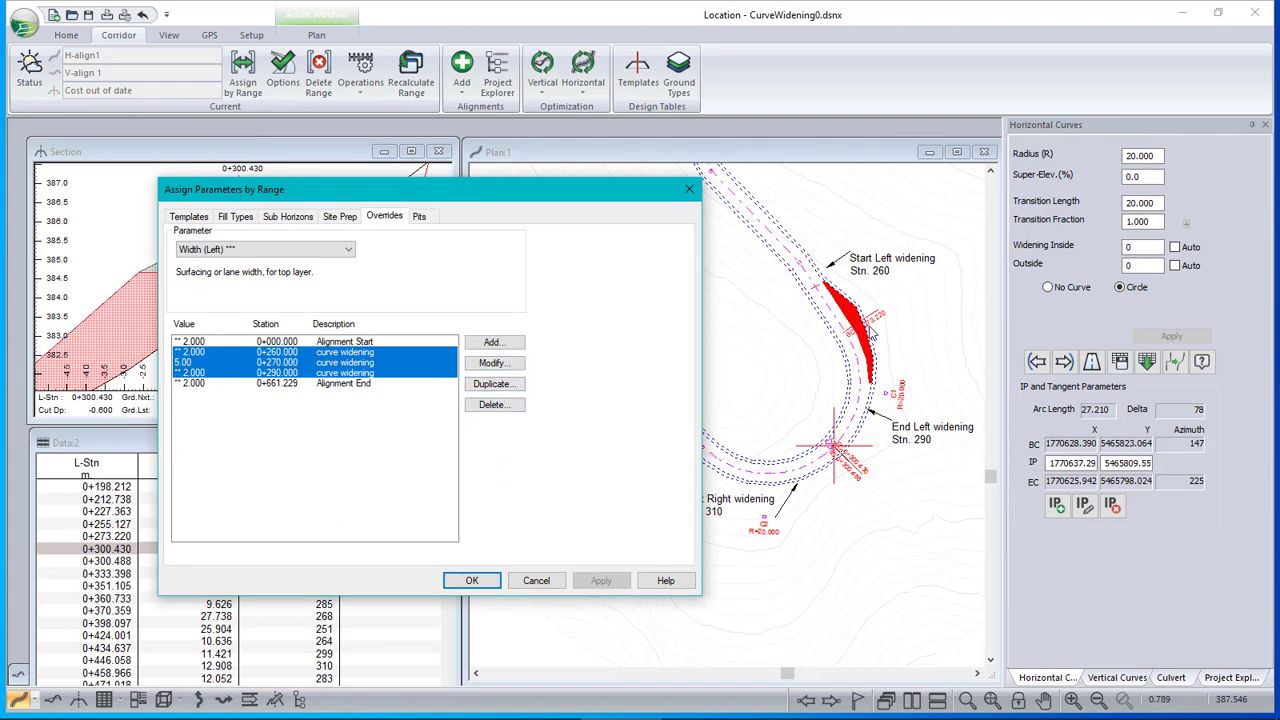
{"action": "left_click", "coordinate": [492, 363]}
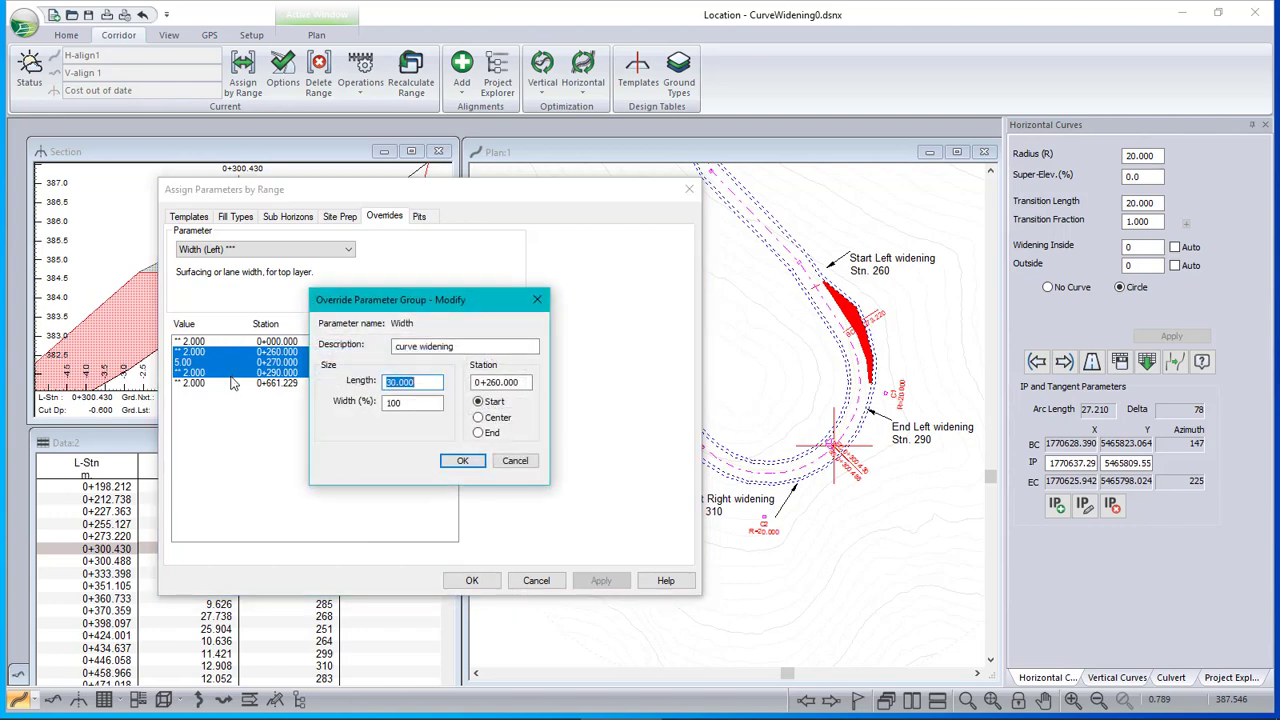
{"action": "key", "text": "Tab"}
{"action": "key", "text": "Tab"}
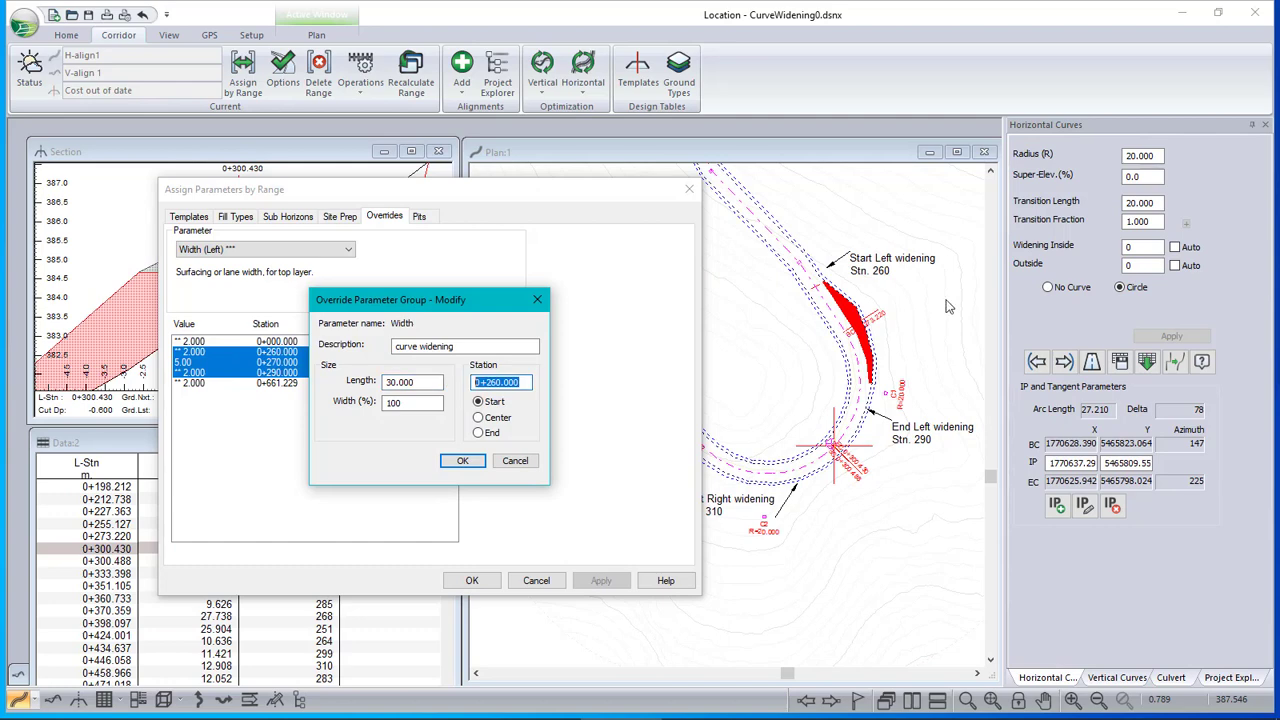
{"action": "type", "text": "255"}
{"action": "left_click", "coordinate": [463, 462]}
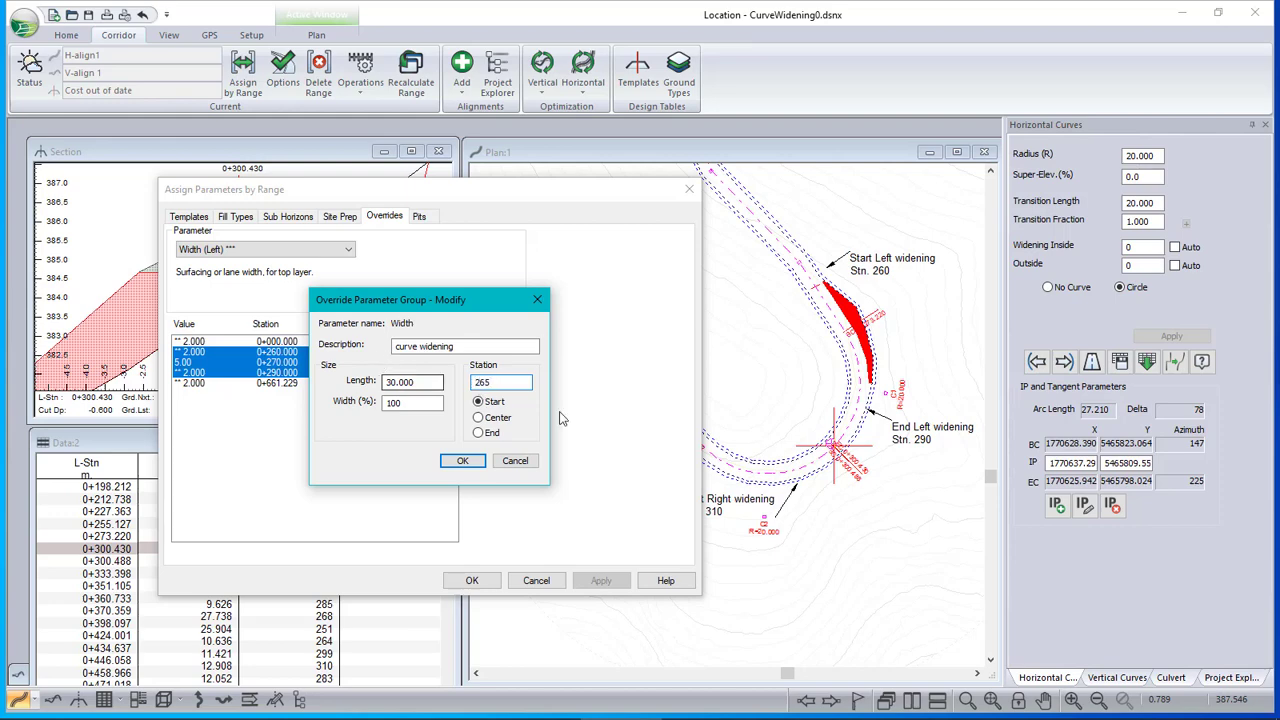
{"action": "left_click", "coordinate": [463, 460]}
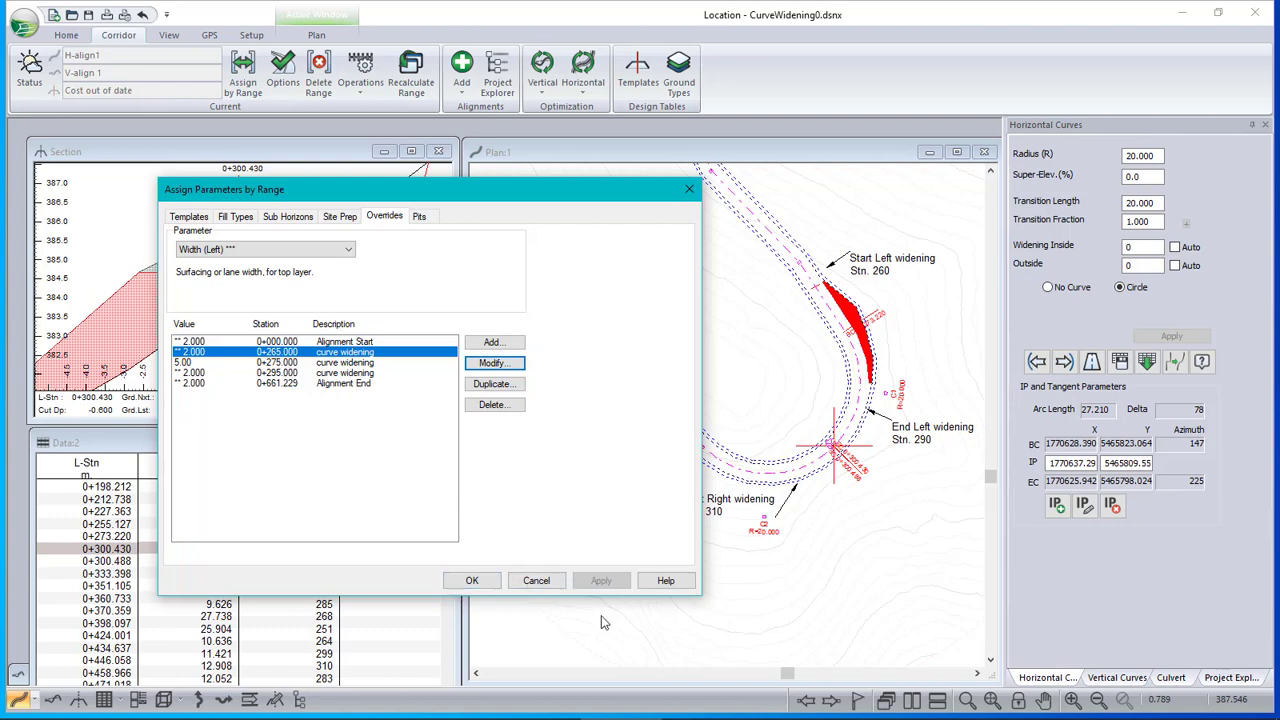
Accept the shifted override group, recalculate all cross sections and inspect the widened area in the plan
{"action": "left_click", "coordinate": [471, 580]}
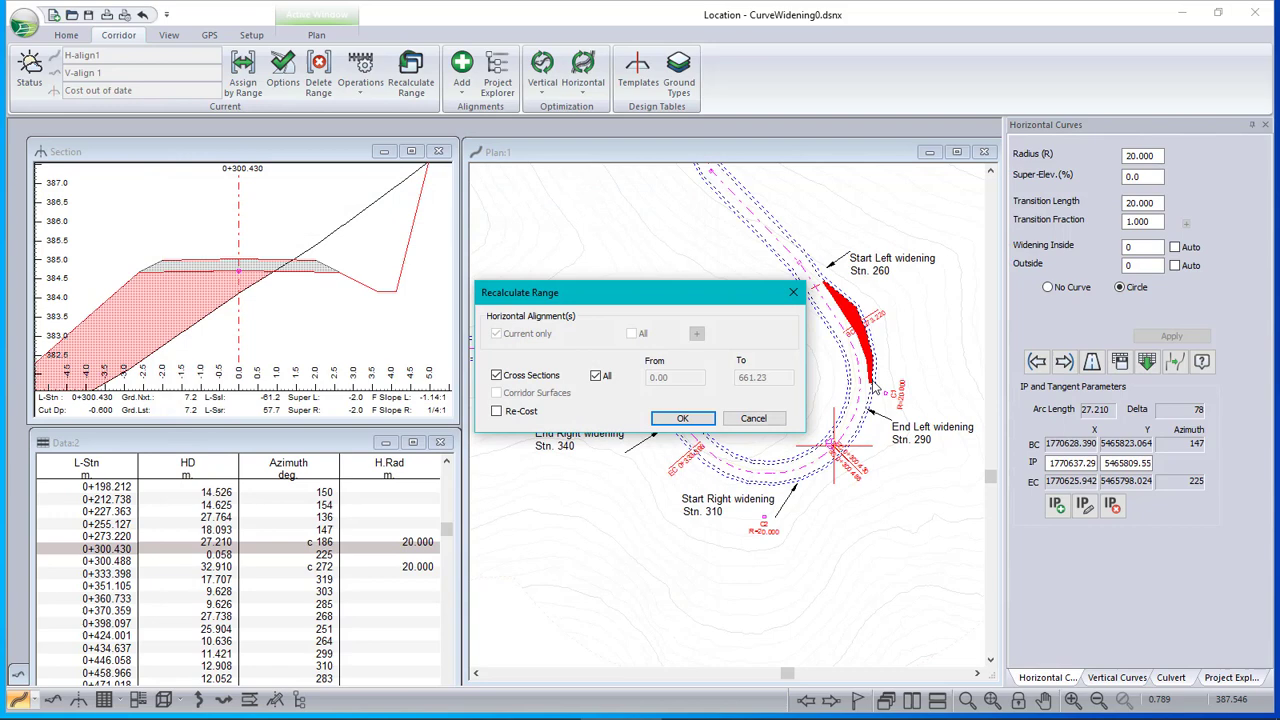
{"action": "left_click", "coordinate": [676, 421]}
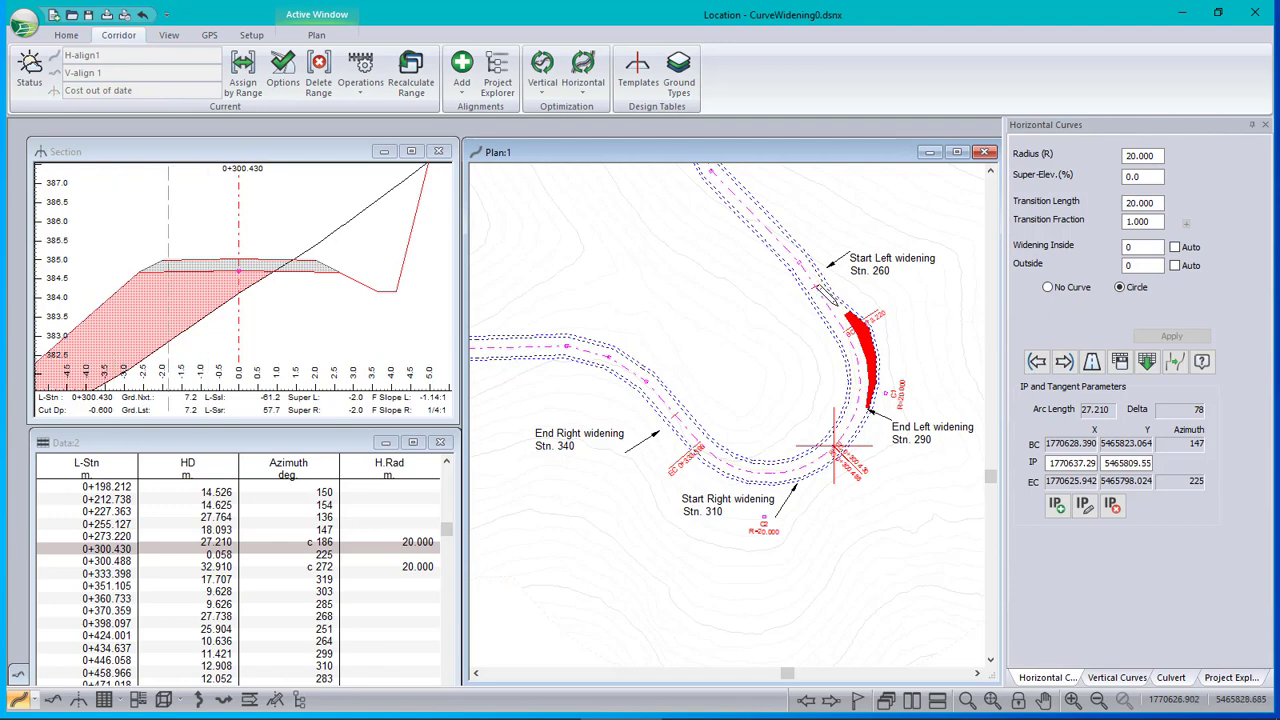
{"action": "scroll", "coordinate": [830, 298], "scroll_direction": "up", "scroll_amount": 3}
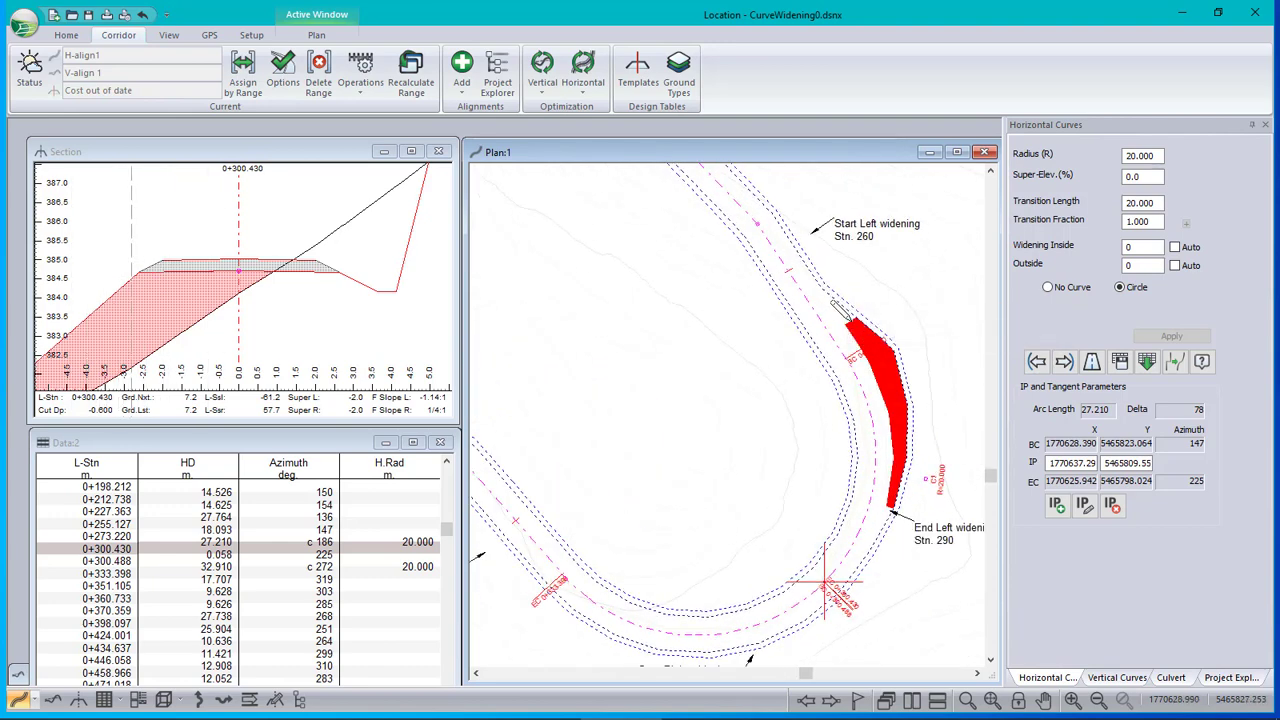
{"action": "mouse_move", "coordinate": [837, 307]}
{"action": "scroll", "coordinate": [846, 364], "scroll_direction": "down", "scroll_amount": 1}
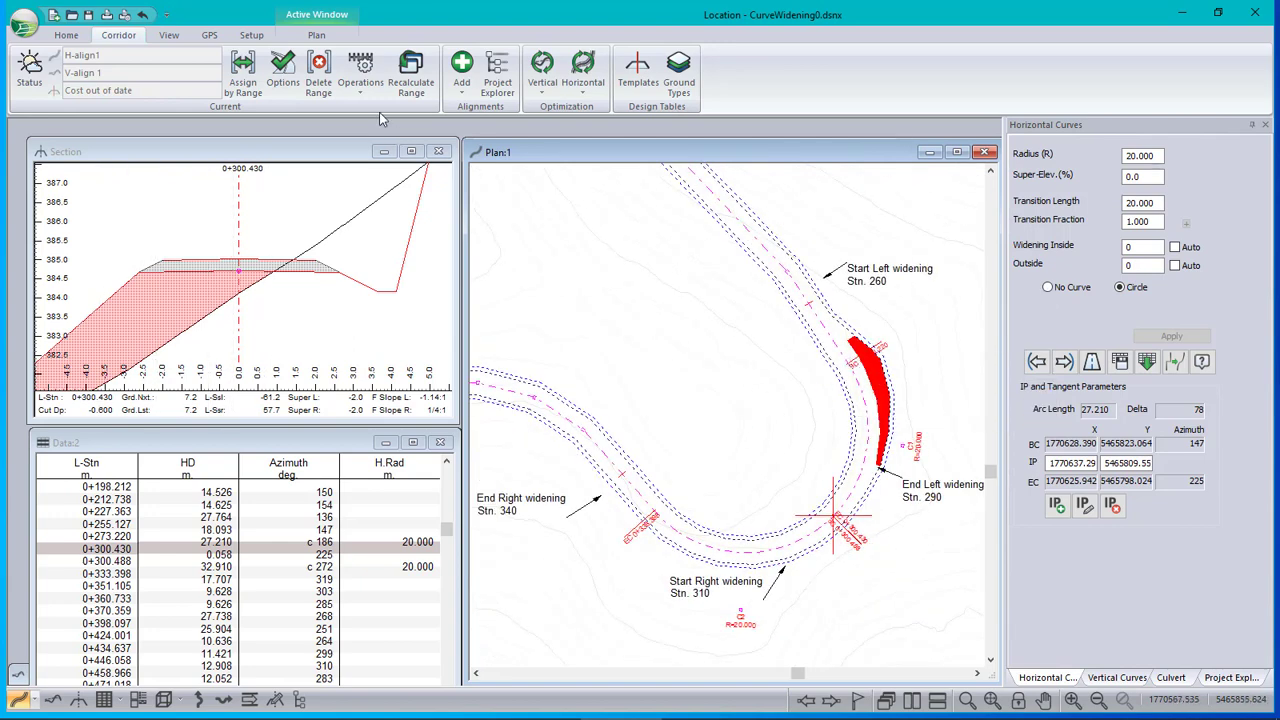
Reopen the Assign Parameters by Range overrides and choose Width (Right) as the parameter
{"action": "left_click", "coordinate": [244, 75]}
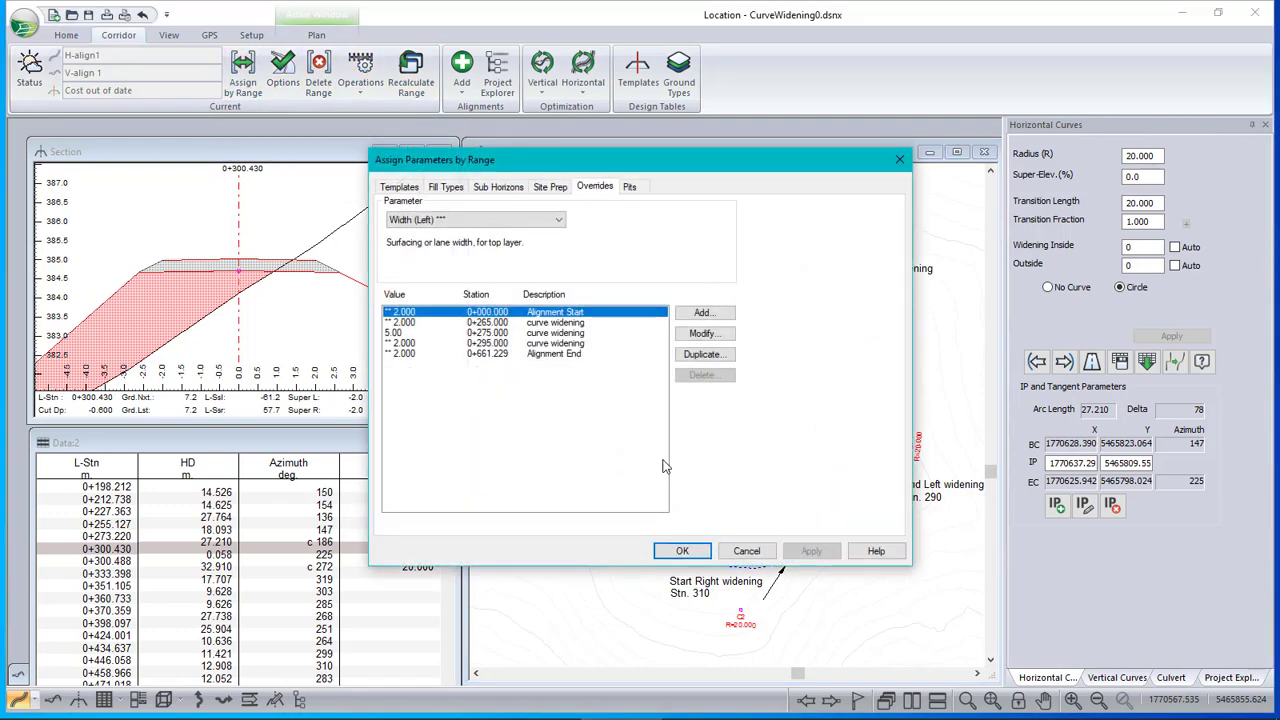
{"action": "left_click", "coordinate": [500, 220]}
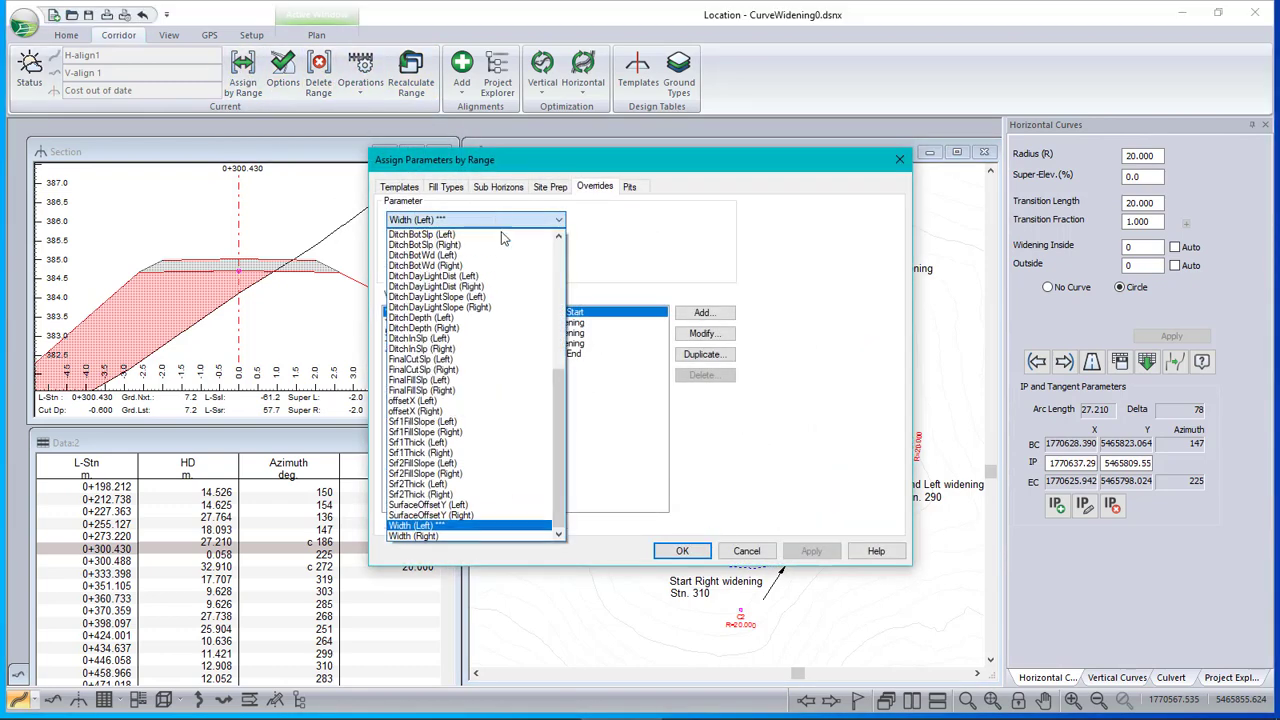
{"action": "left_click", "coordinate": [404, 537]}
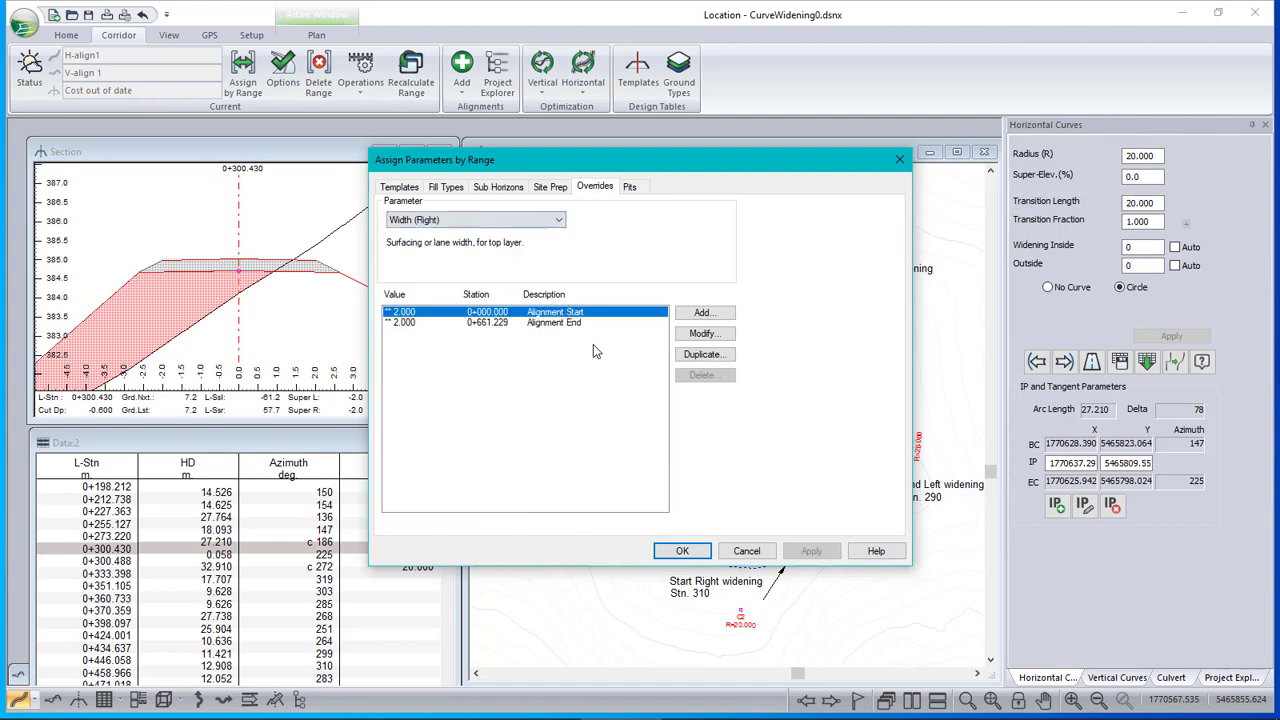
Add a right width override described as "curve widining" at station 310, keeping the default width
{"action": "left_click", "coordinate": [724, 313]}
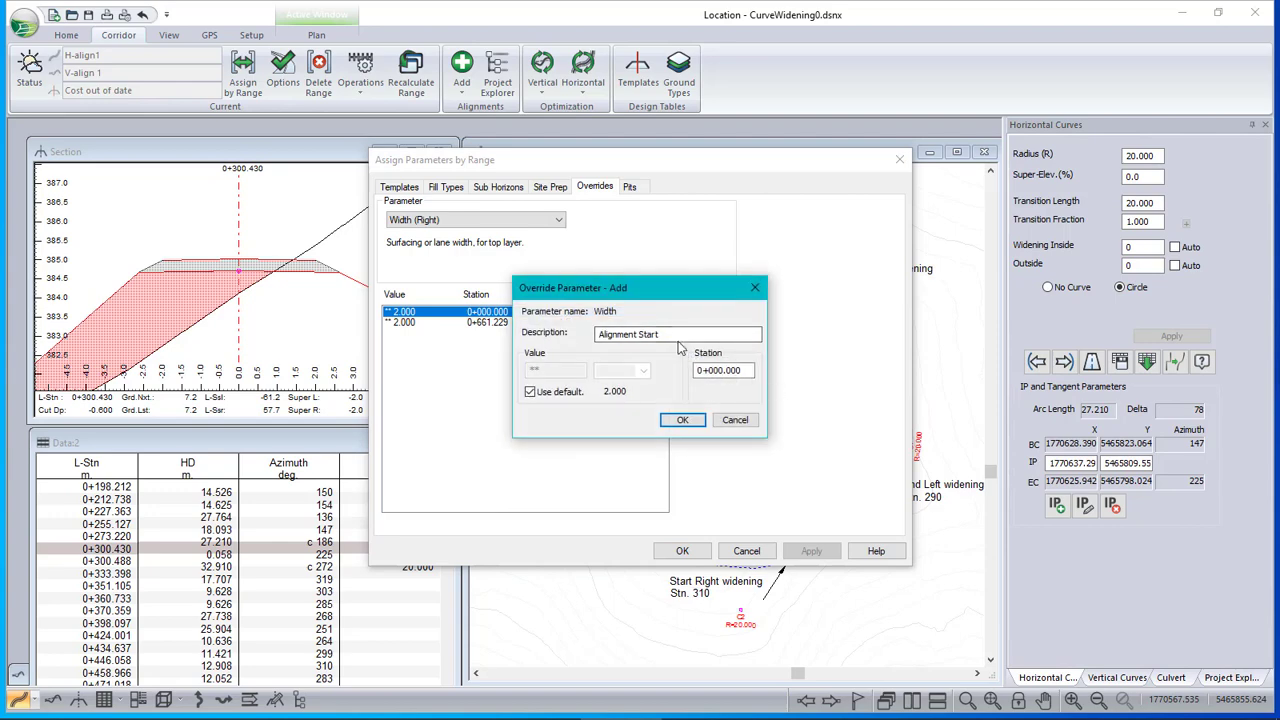
{"action": "type", "text": "curve widining"}
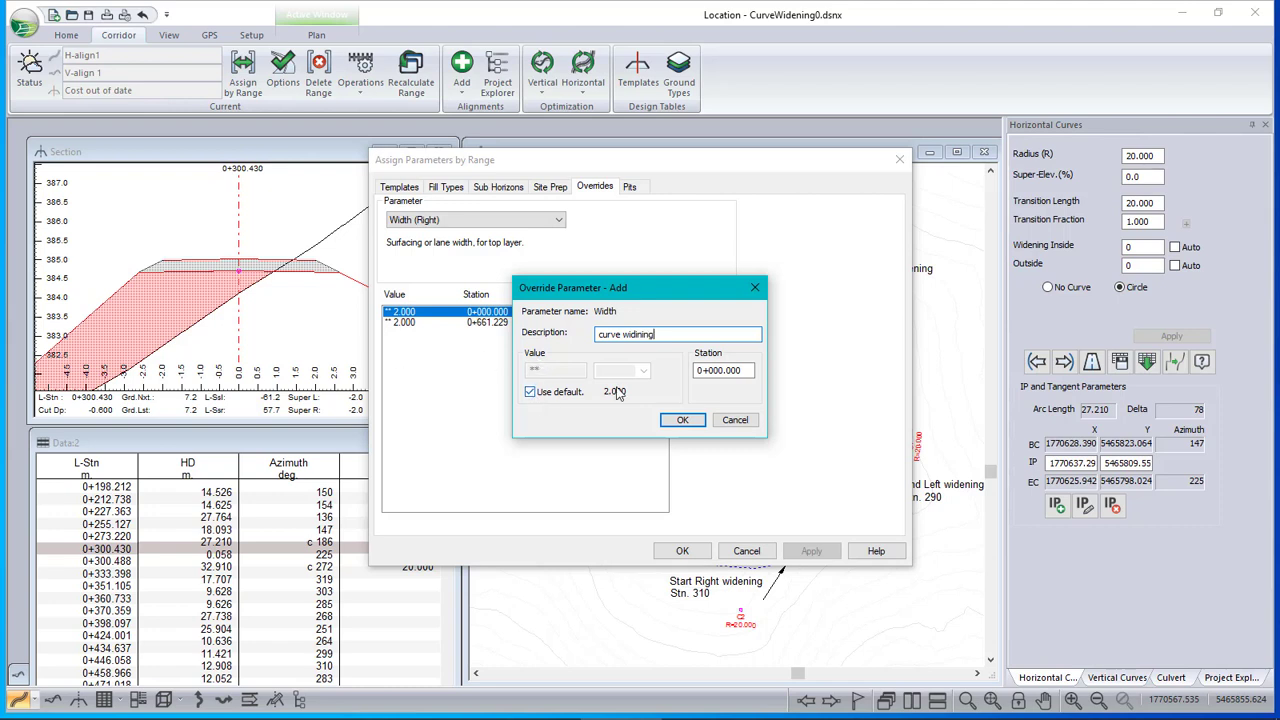
{"action": "key", "text": "Tab"}
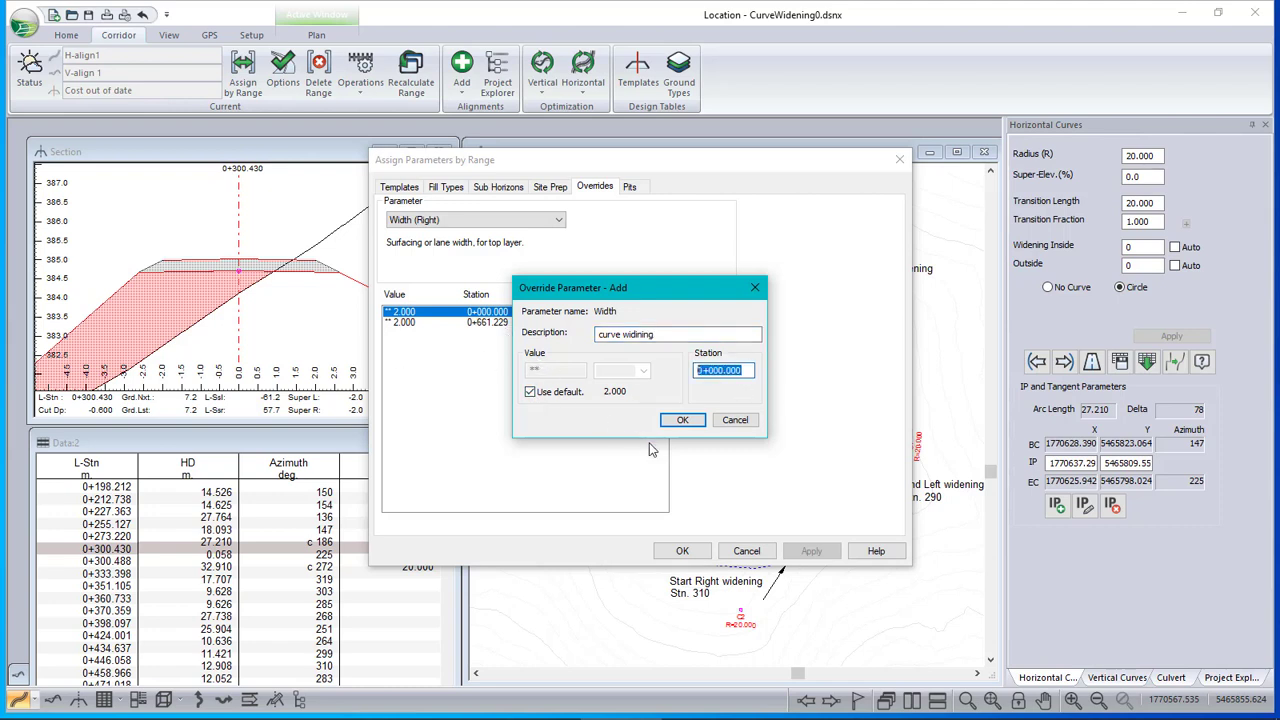
{"action": "type", "text": "310"}
{"action": "left_click", "coordinate": [682, 419]}
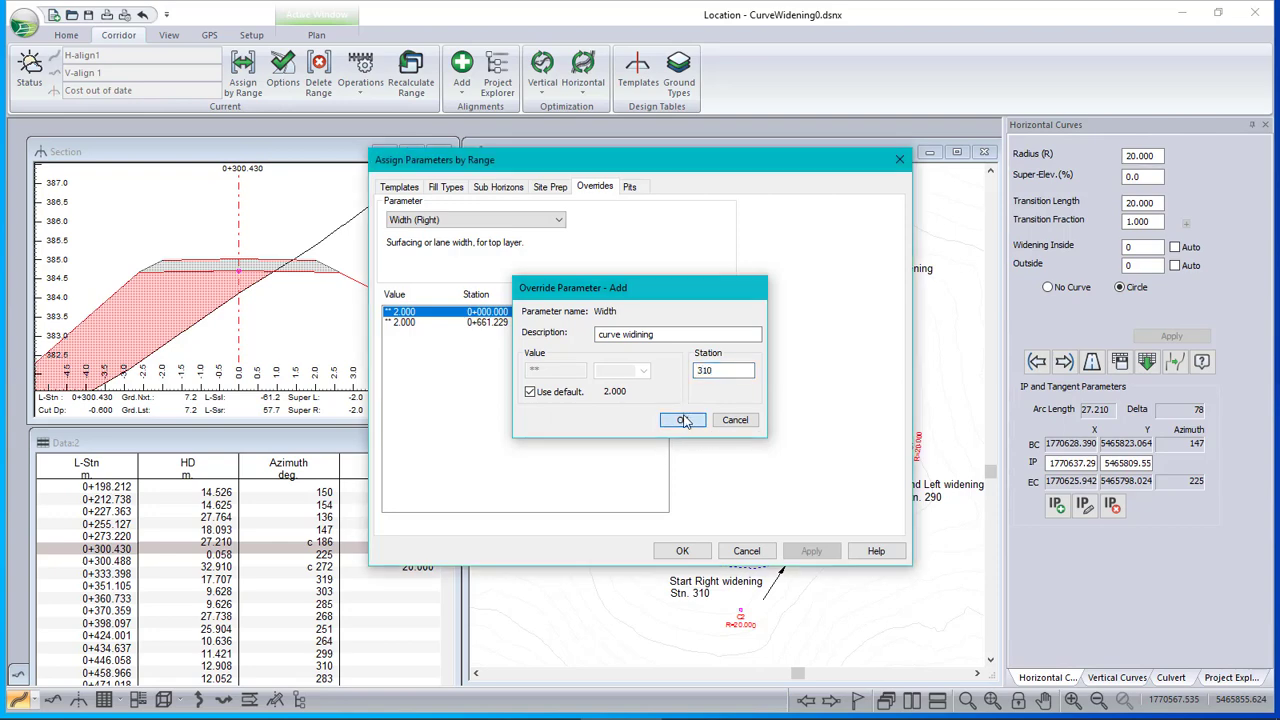
Duplicate the station 310 right width override to station 340, keeping the default width
{"action": "left_click_drag", "start_coordinate": [752, 170], "coordinate": [630, 176]}
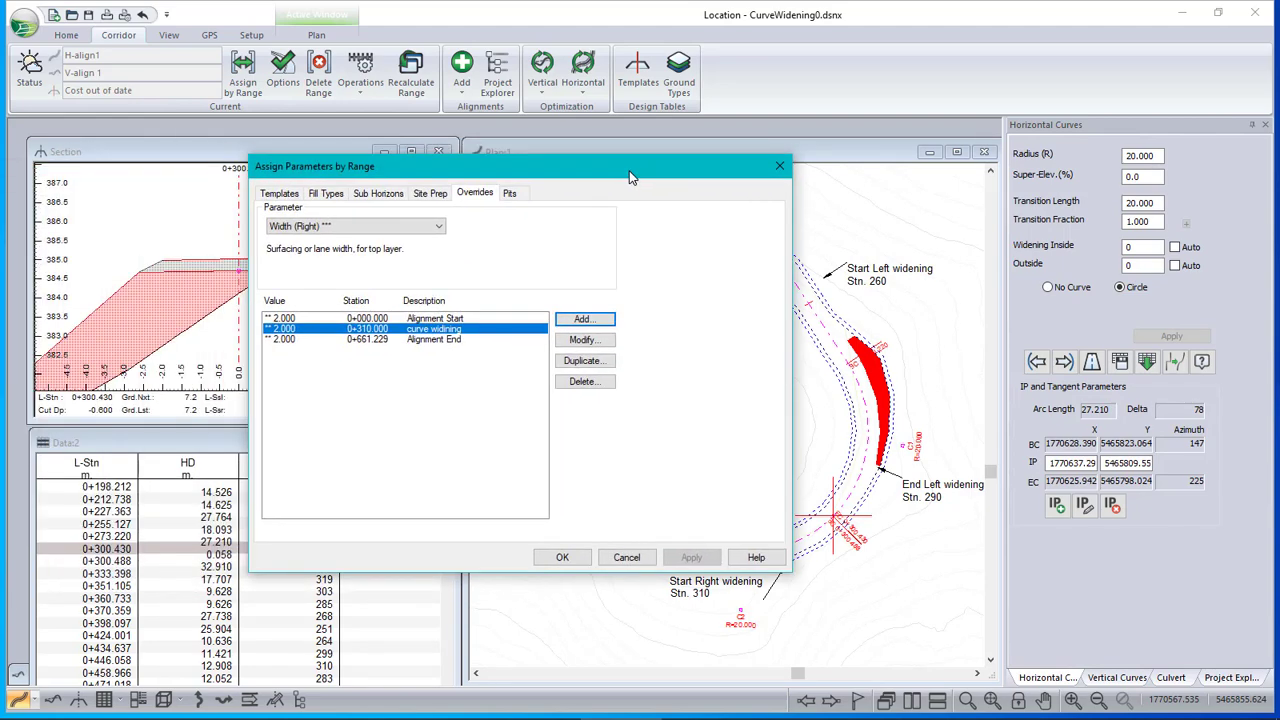
{"action": "left_click", "coordinate": [588, 340]}
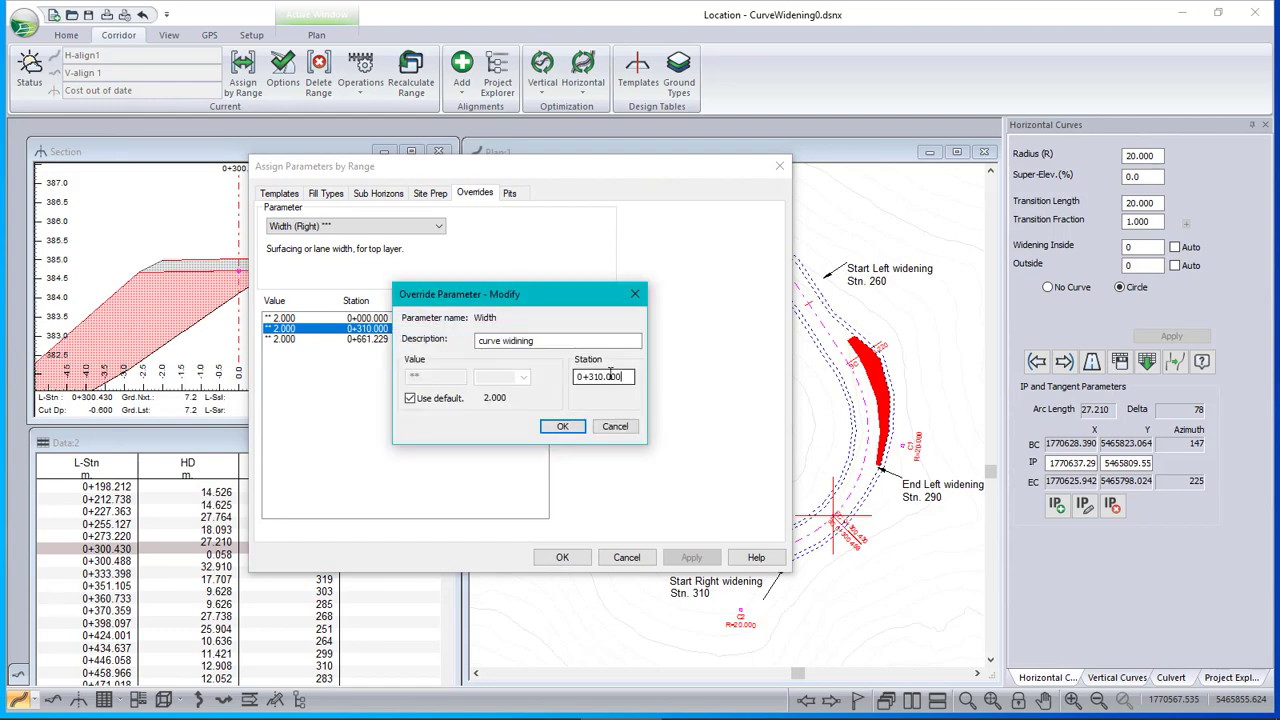
{"action": "left_click_drag", "start_coordinate": [611, 374], "coordinate": [373, 324]}
{"action": "type", "text": "340"}
{"action": "left_click", "coordinate": [563, 427]}
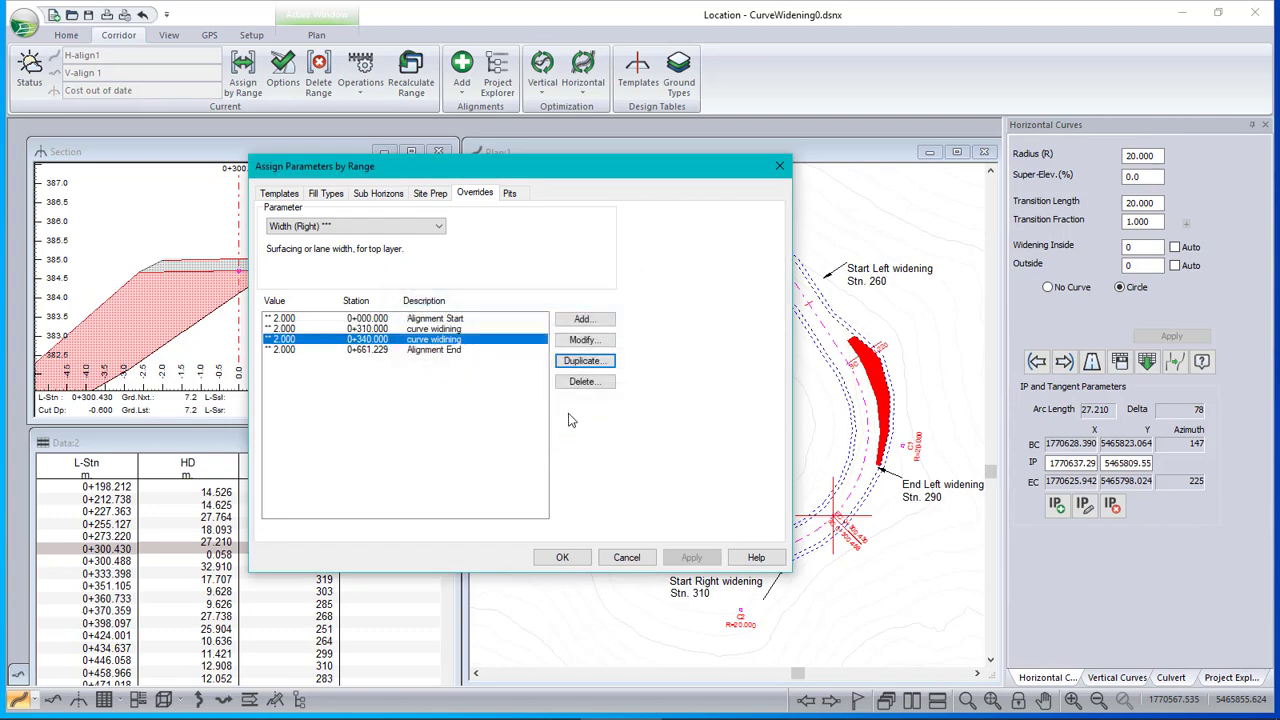
Duplicate the station 340 right width override to station 325, replacing the default width with a value of 5
{"action": "left_click", "coordinate": [599, 369]}
{"action": "double_click", "coordinate": [628, 376]}
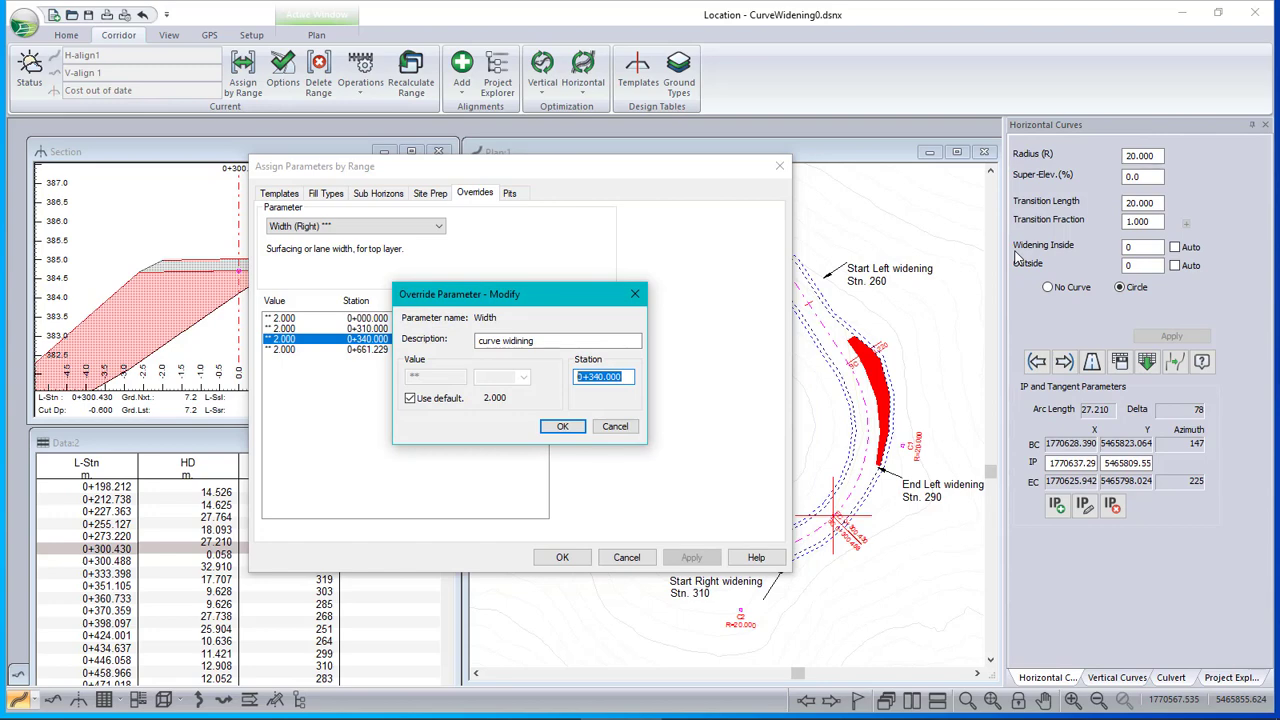
{"action": "type", "text": "325"}
{"action": "left_click", "coordinate": [410, 398]}
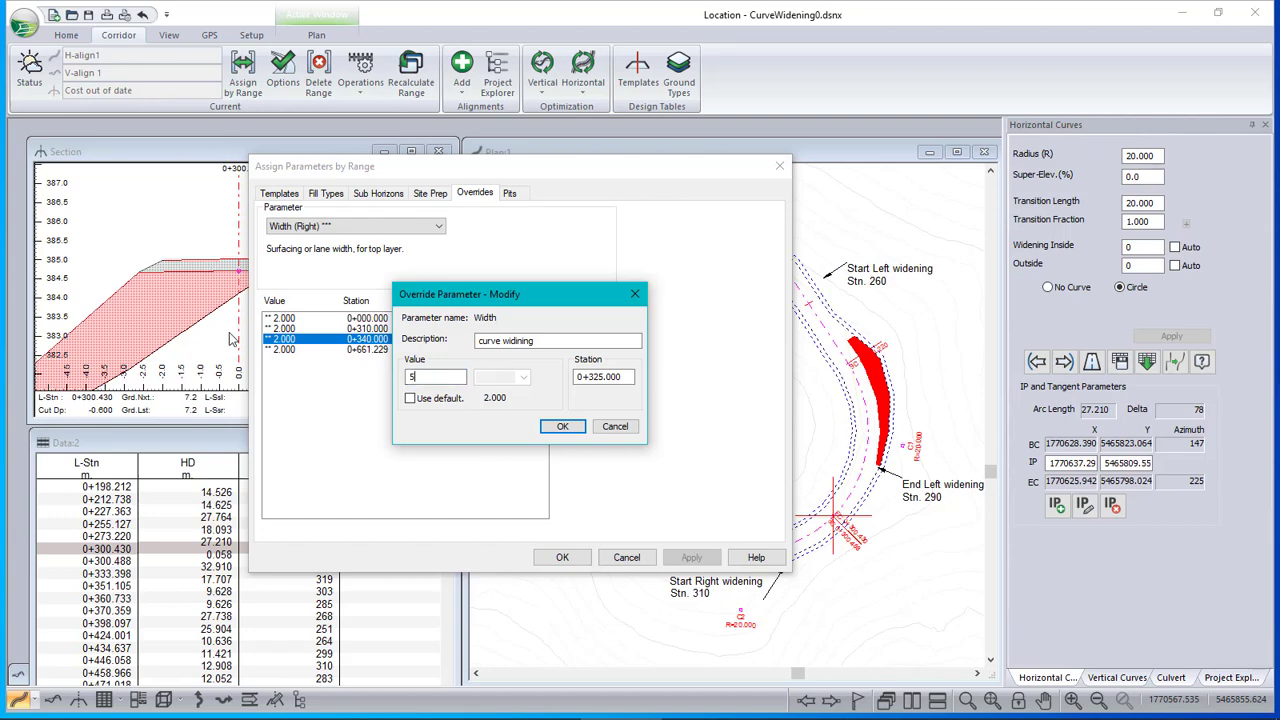
{"action": "left_click", "coordinate": [565, 428]}
Accept the right width overrides and recalculate the current alignment's cross sections
{"action": "left_click", "coordinate": [562, 558]}
{"action": "left_click", "coordinate": [687, 424]}
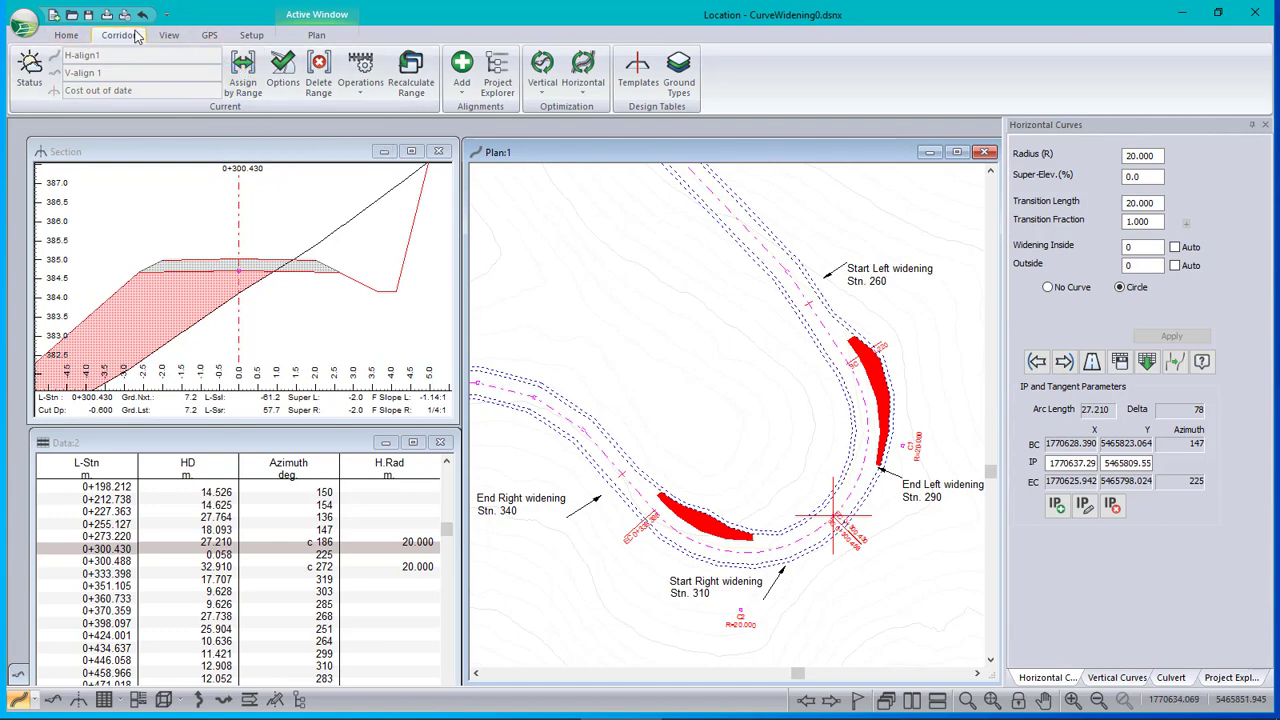
Reopen the range overrides and duplicate the three right curve widening entries as a group starting at station 500
{"action": "left_click", "coordinate": [66, 35]}
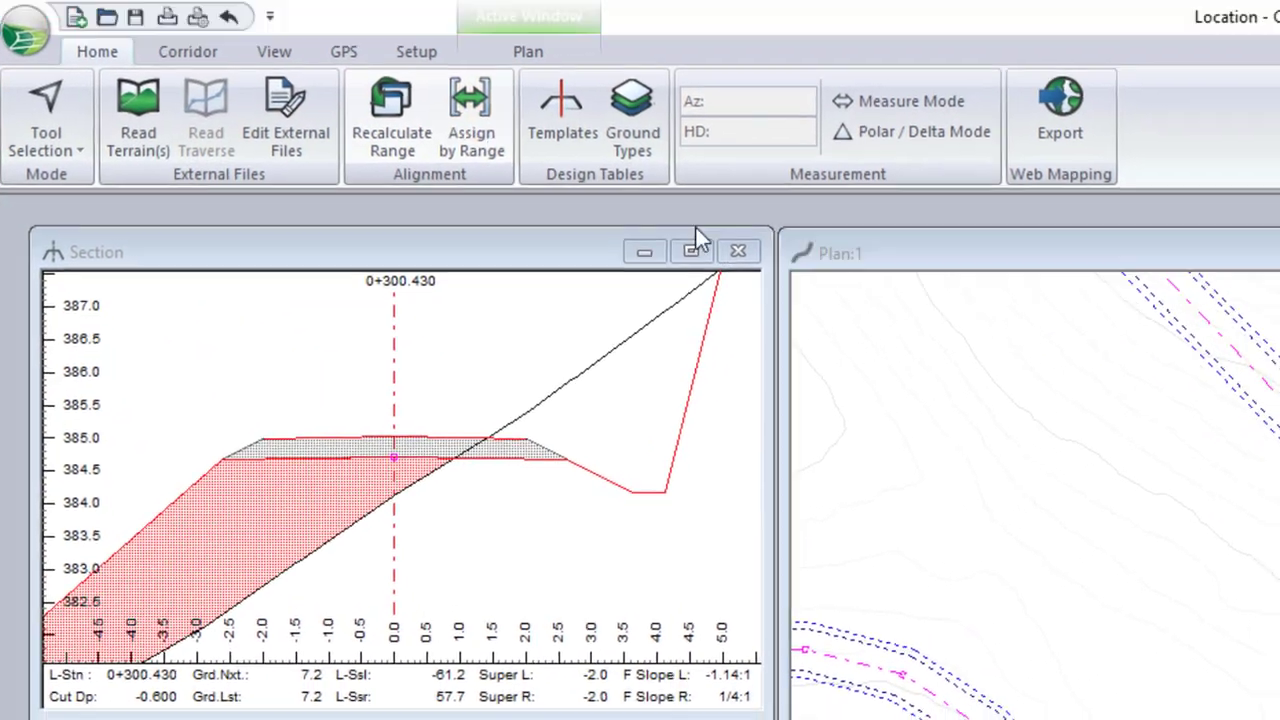
{"action": "left_click", "coordinate": [475, 121]}
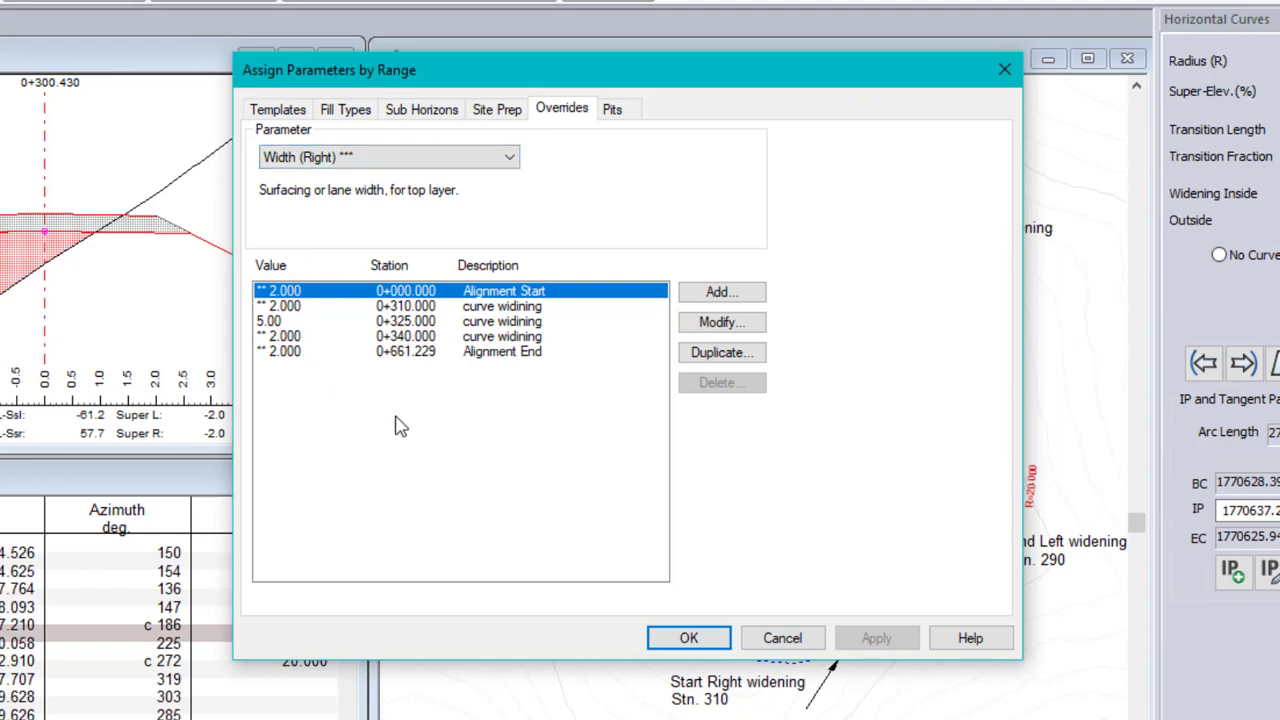
{"action": "left_click", "coordinate": [293, 306]}
{"action": "left_click", "coordinate": [291, 341], "text": "shift"}
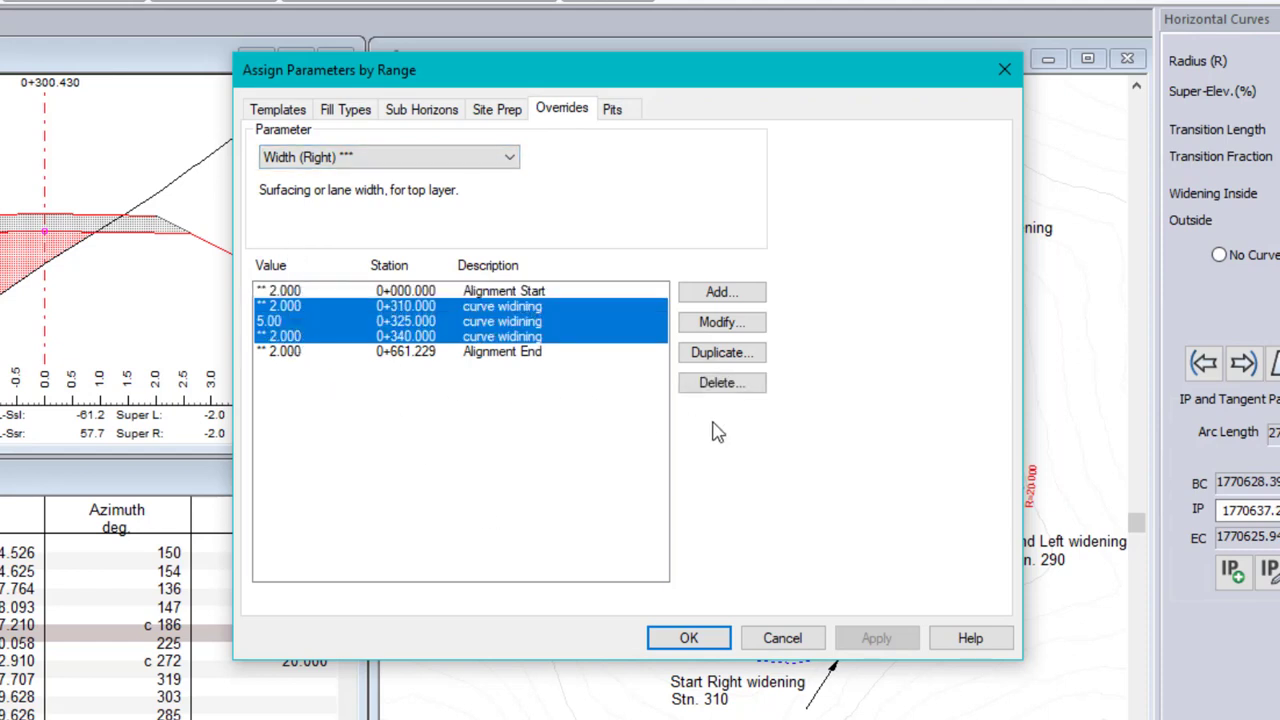
{"action": "left_click", "coordinate": [752, 355]}
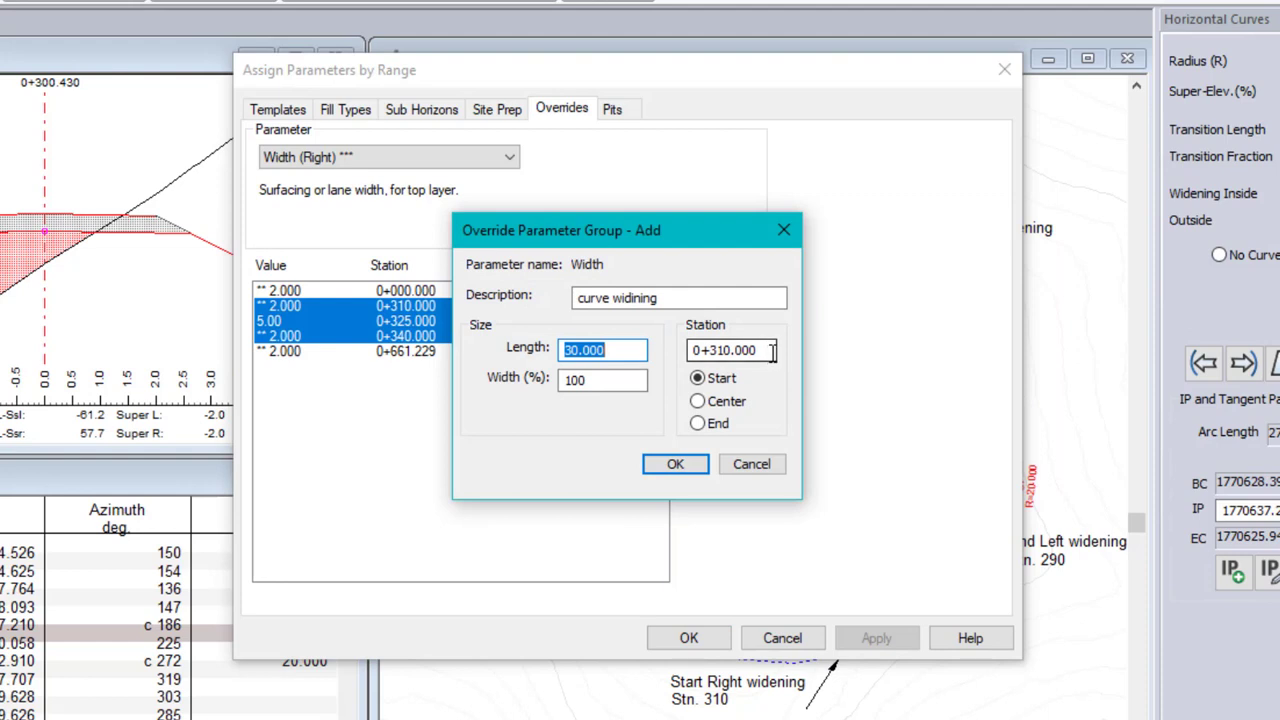
{"action": "double_click", "coordinate": [772, 352]}
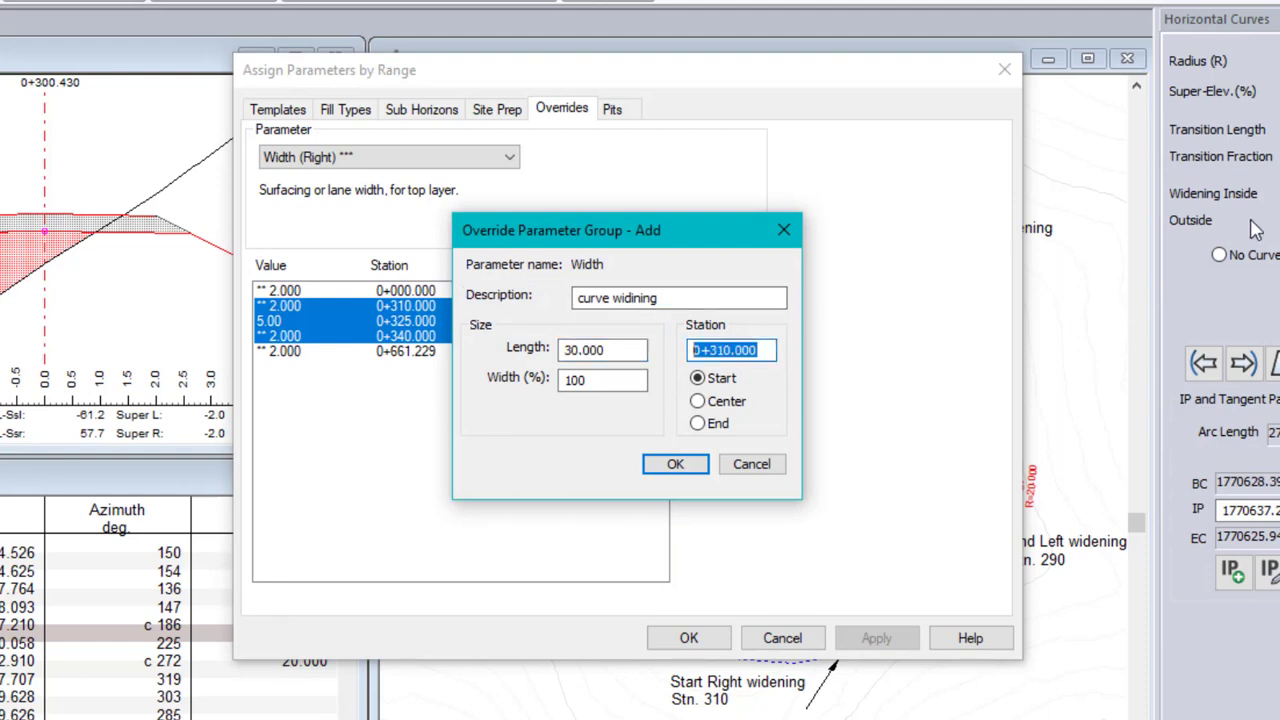
{"action": "type", "text": "5"}
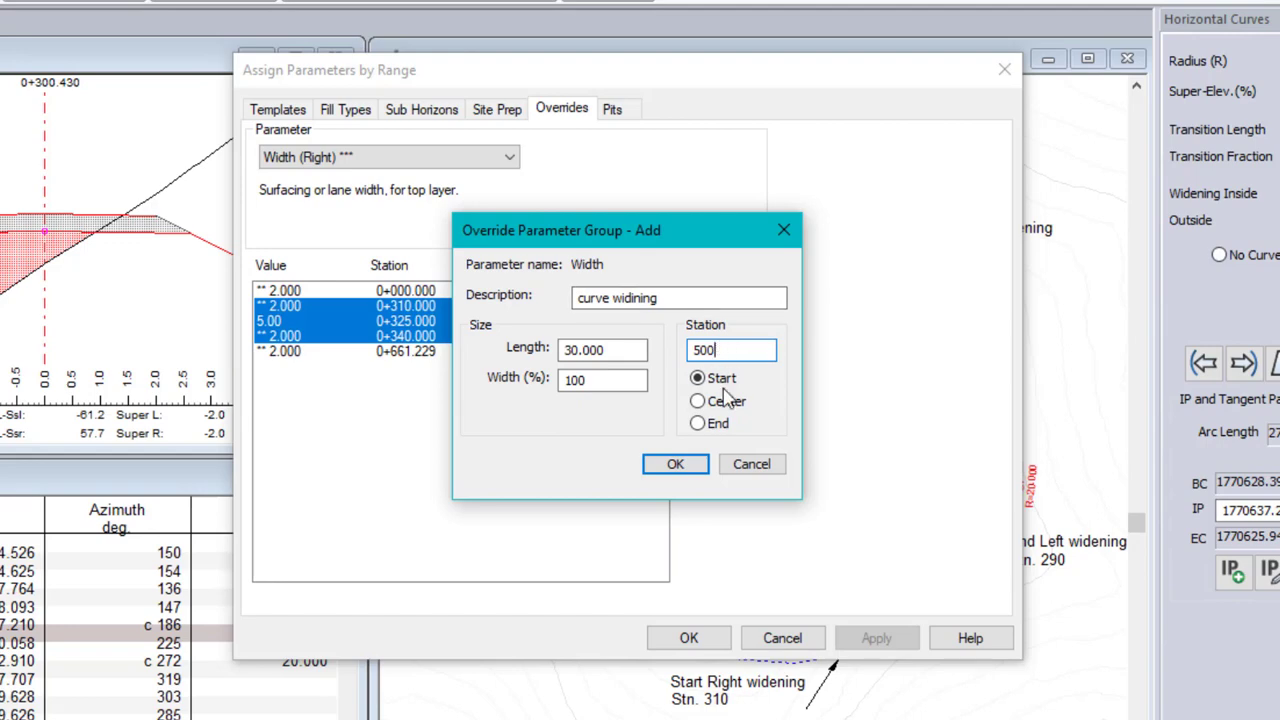
{"action": "left_click", "coordinate": [684, 465]}
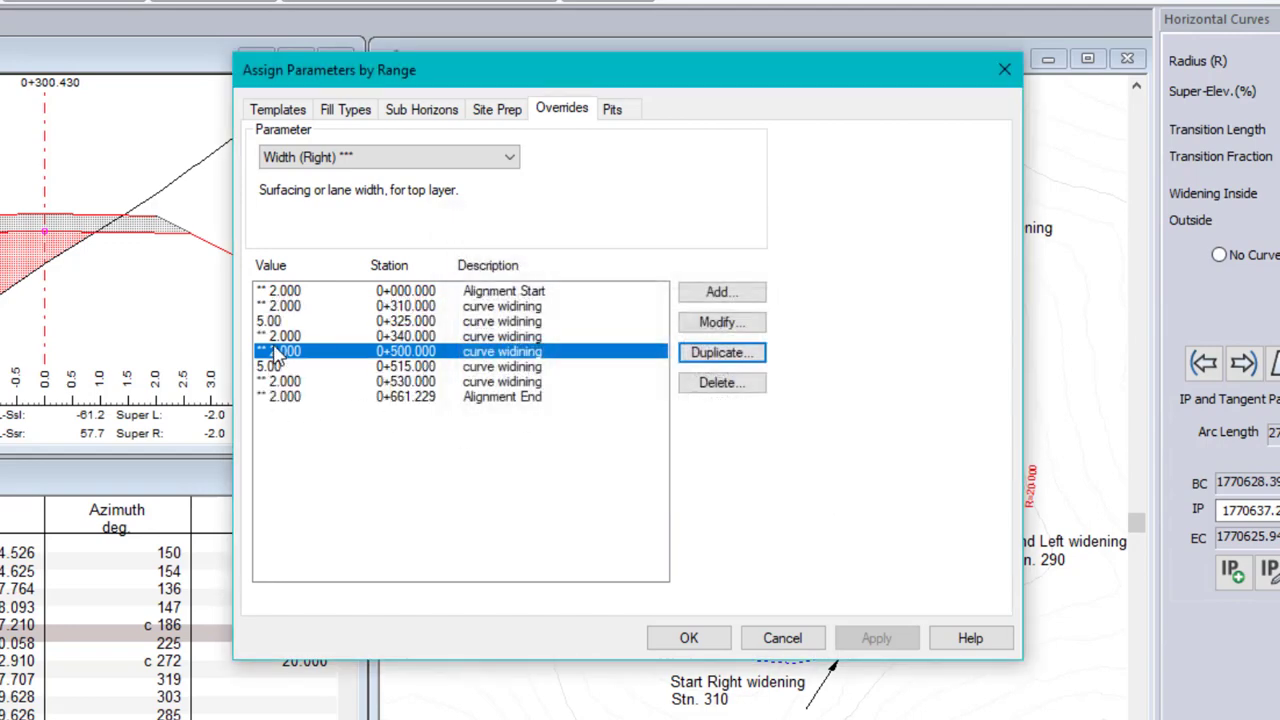
Select the three duplicated overrides starting at station 500 and set the group's length to 20
{"action": "left_click", "coordinate": [403, 382]}
{"action": "left_click", "coordinate": [410, 352]}
{"action": "left_click", "coordinate": [410, 381]}
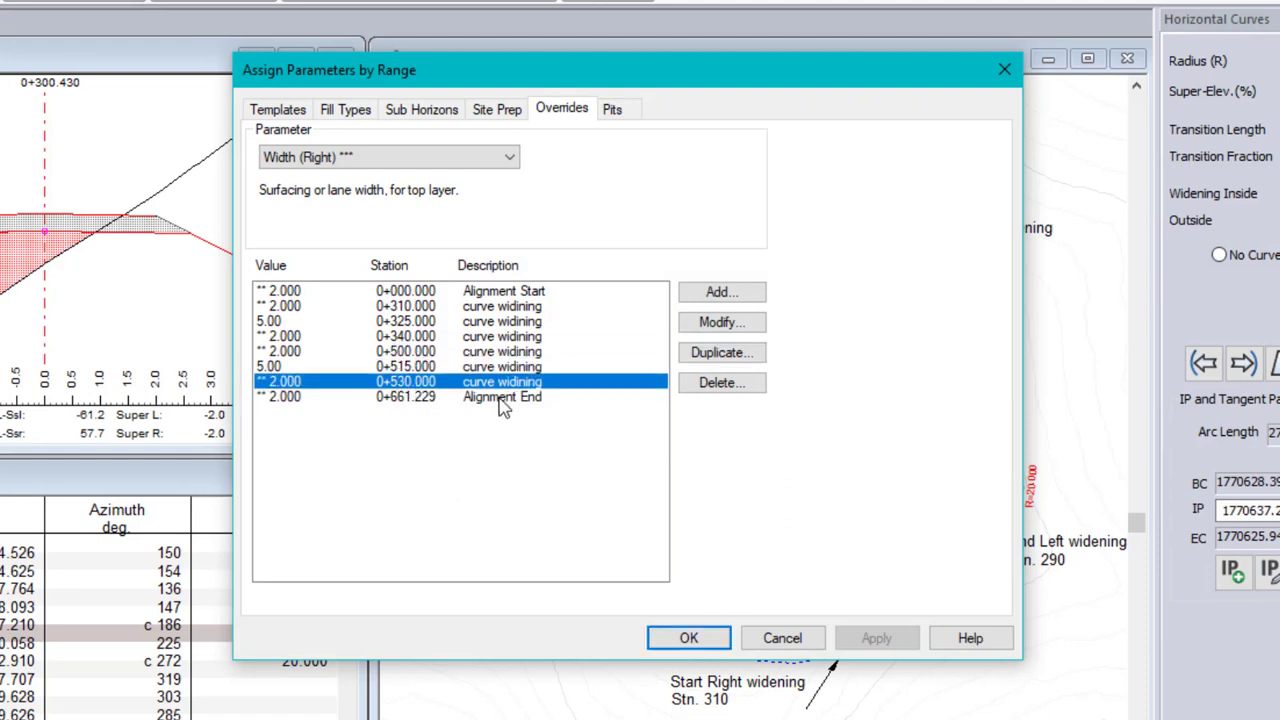
{"action": "left_click", "coordinate": [287, 352], "text": "shift"}
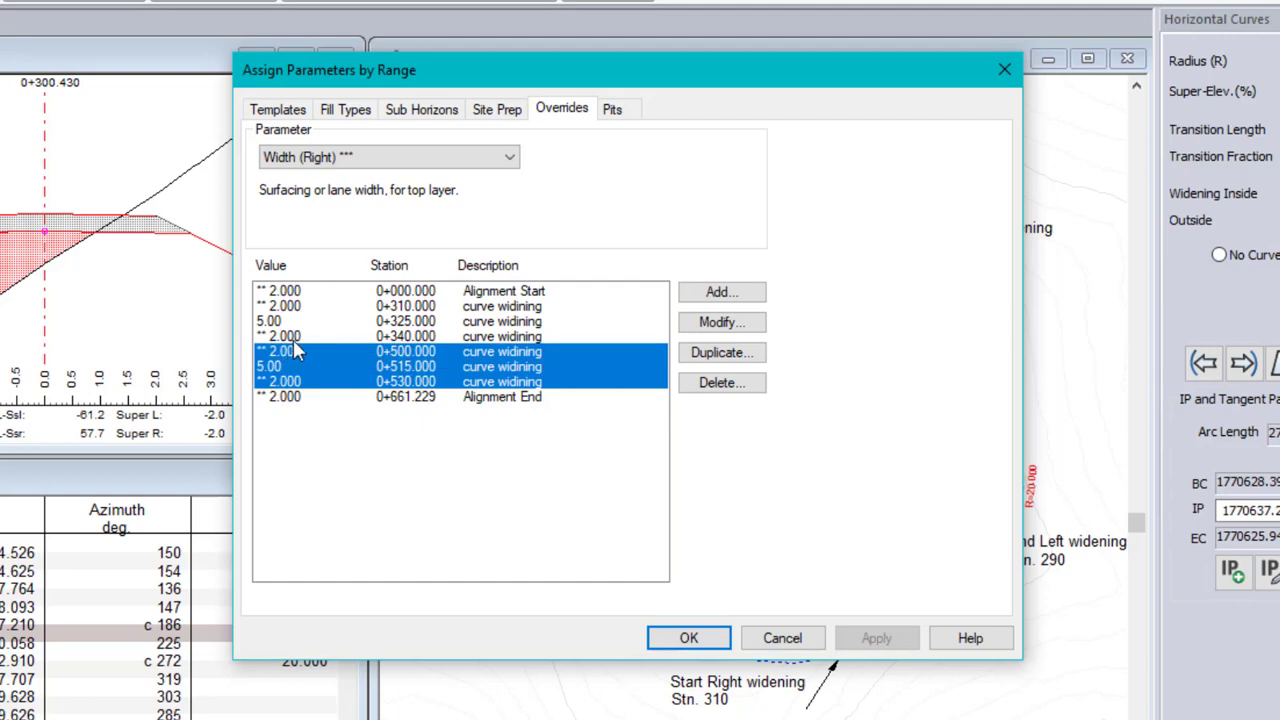
{"action": "left_click", "coordinate": [730, 323]}
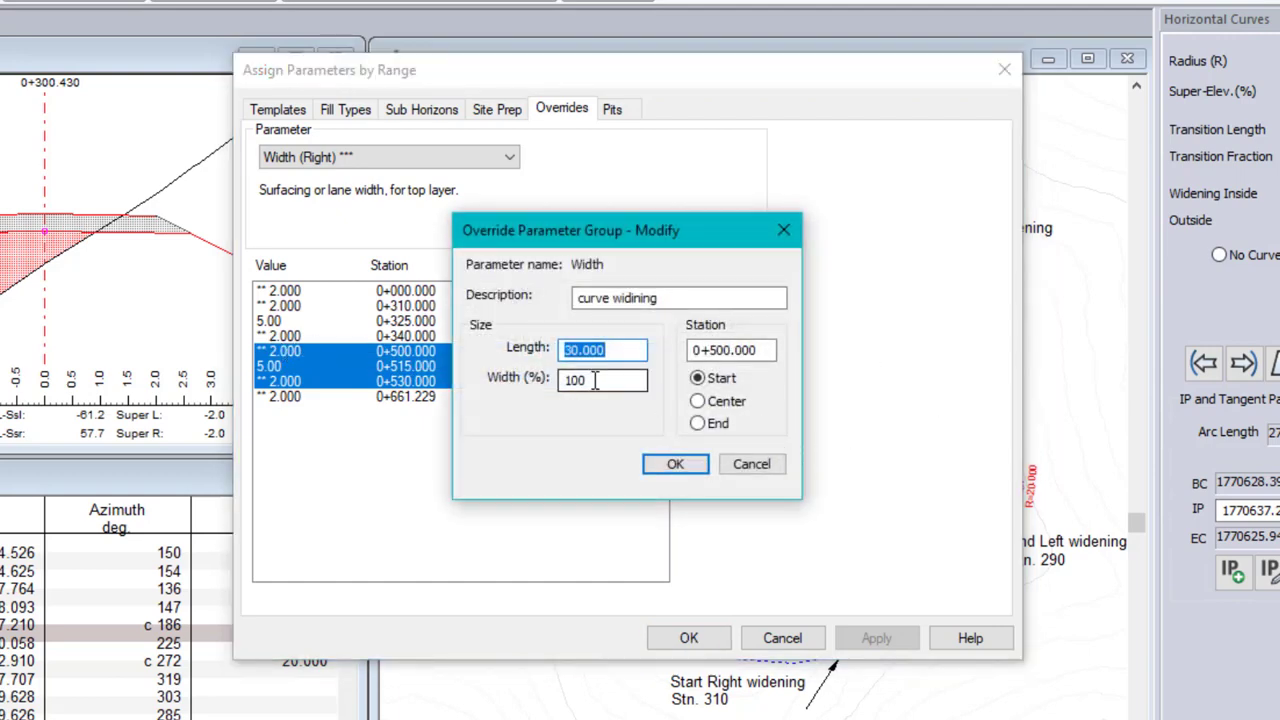
{"action": "double_click", "coordinate": [596, 381]}
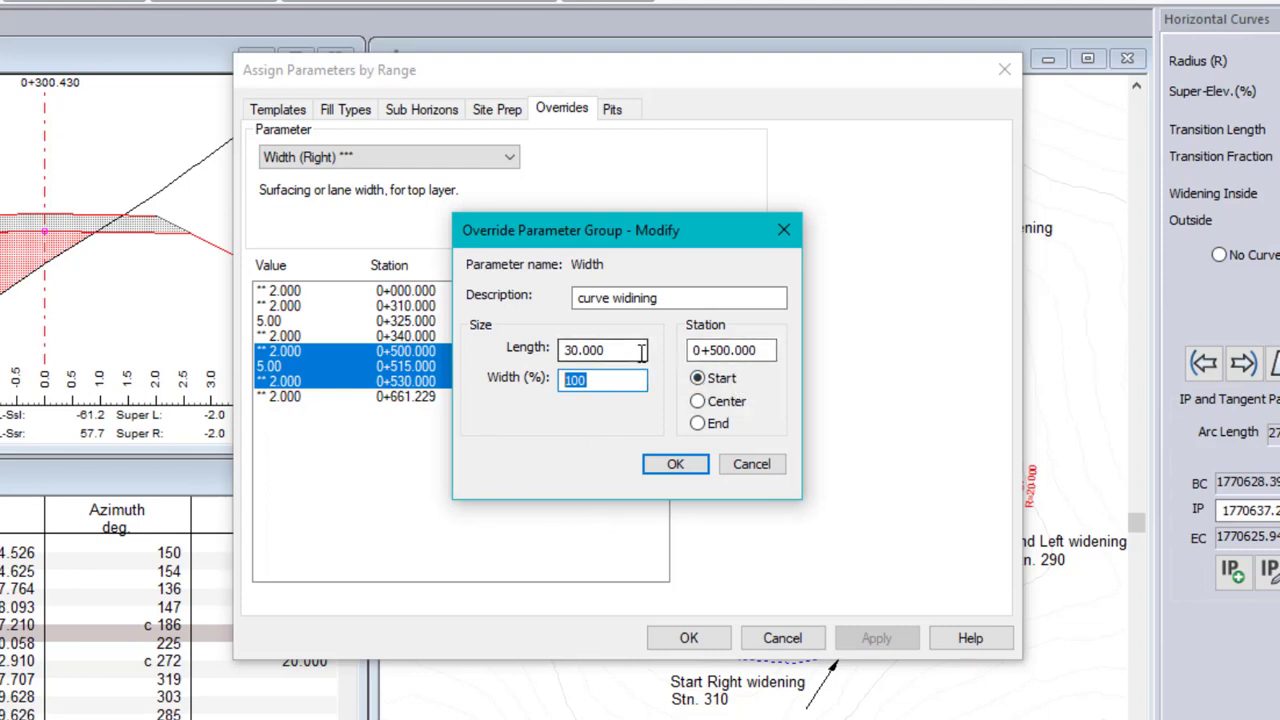
{"action": "left_click_drag", "start_coordinate": [640, 349], "coordinate": [474, 349]}
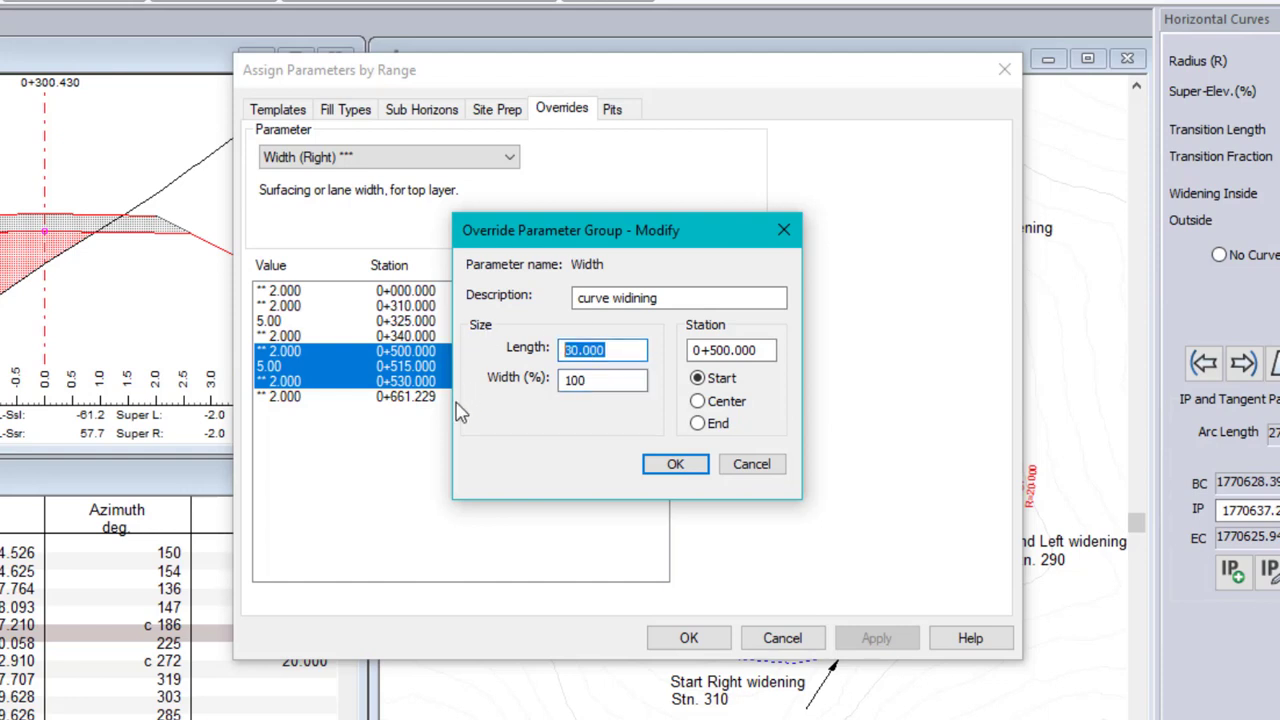
{"action": "type", "text": "20"}
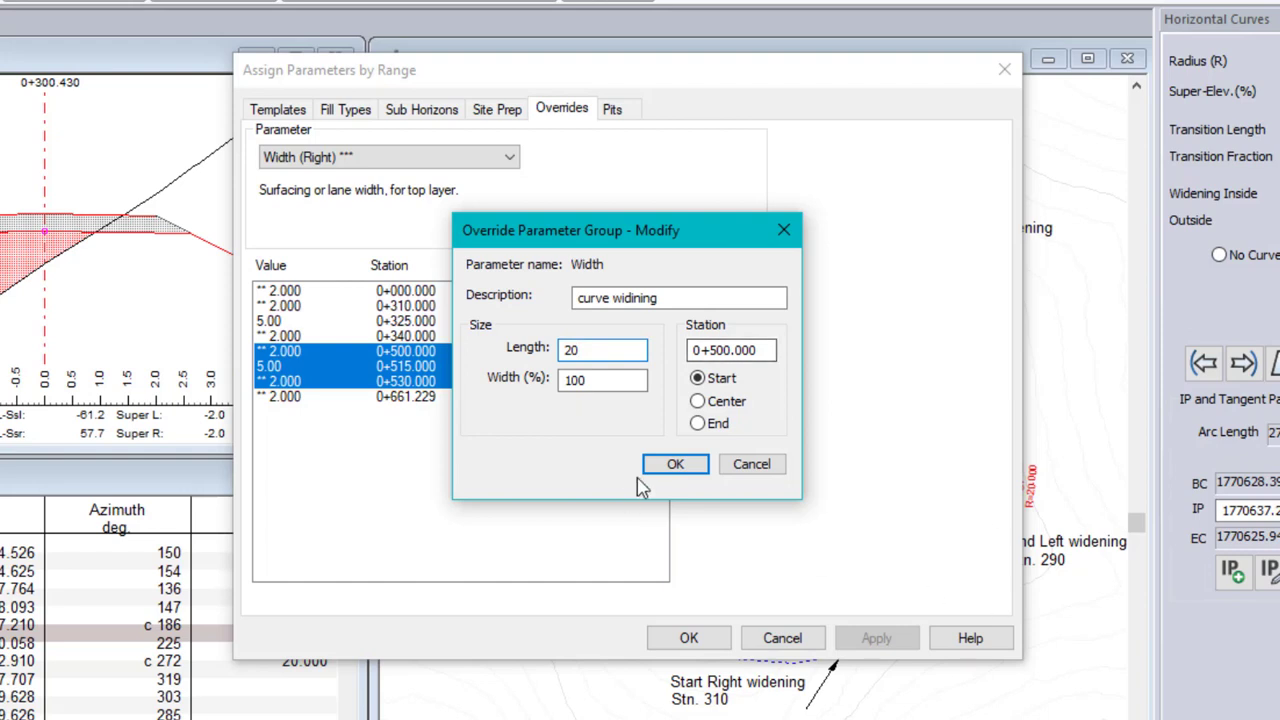
{"action": "left_click", "coordinate": [675, 465]}
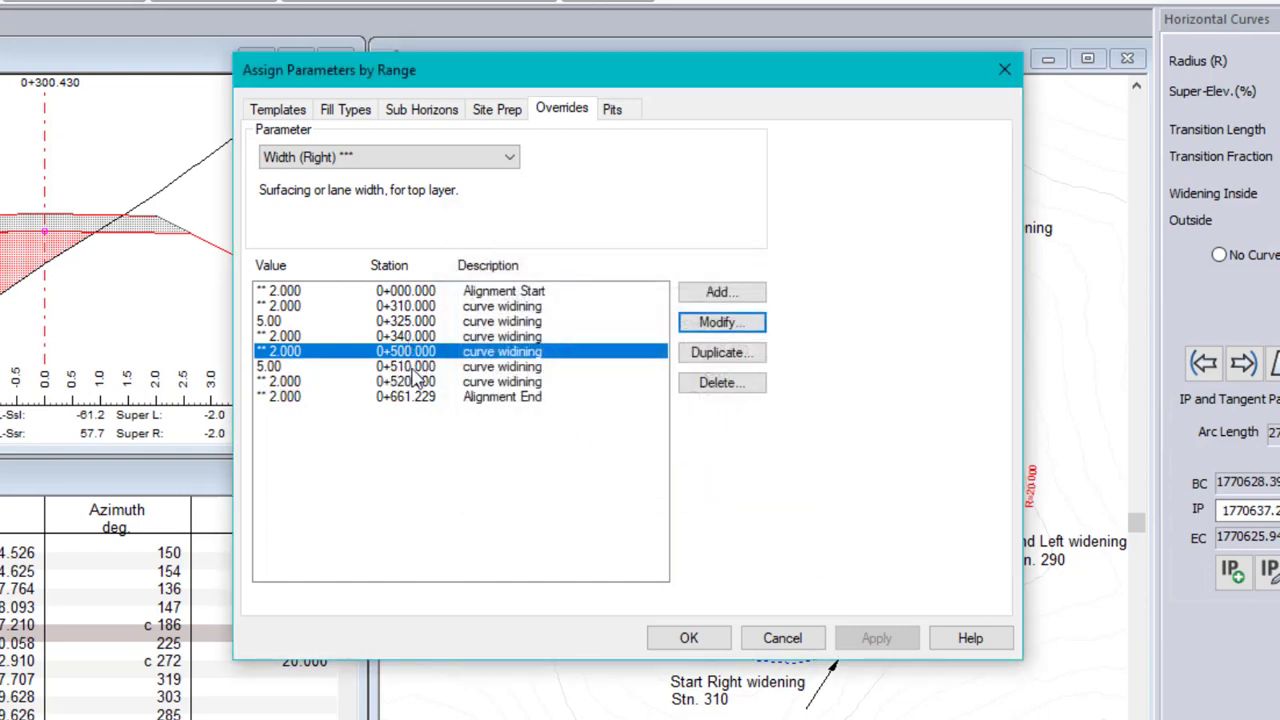
Scale the width of the override group starting at station 500 to 80% and check its middle entry
{"action": "left_click", "coordinate": [274, 381], "text": "shift"}
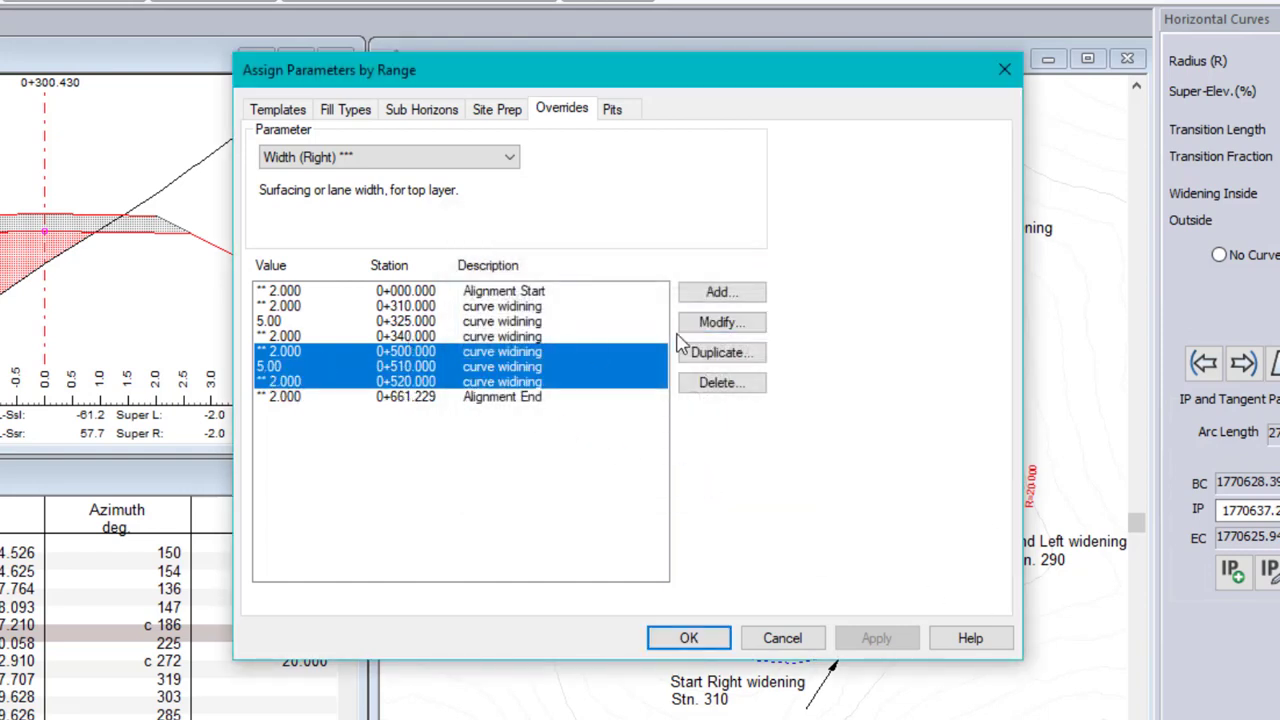
{"action": "left_click", "coordinate": [724, 323]}
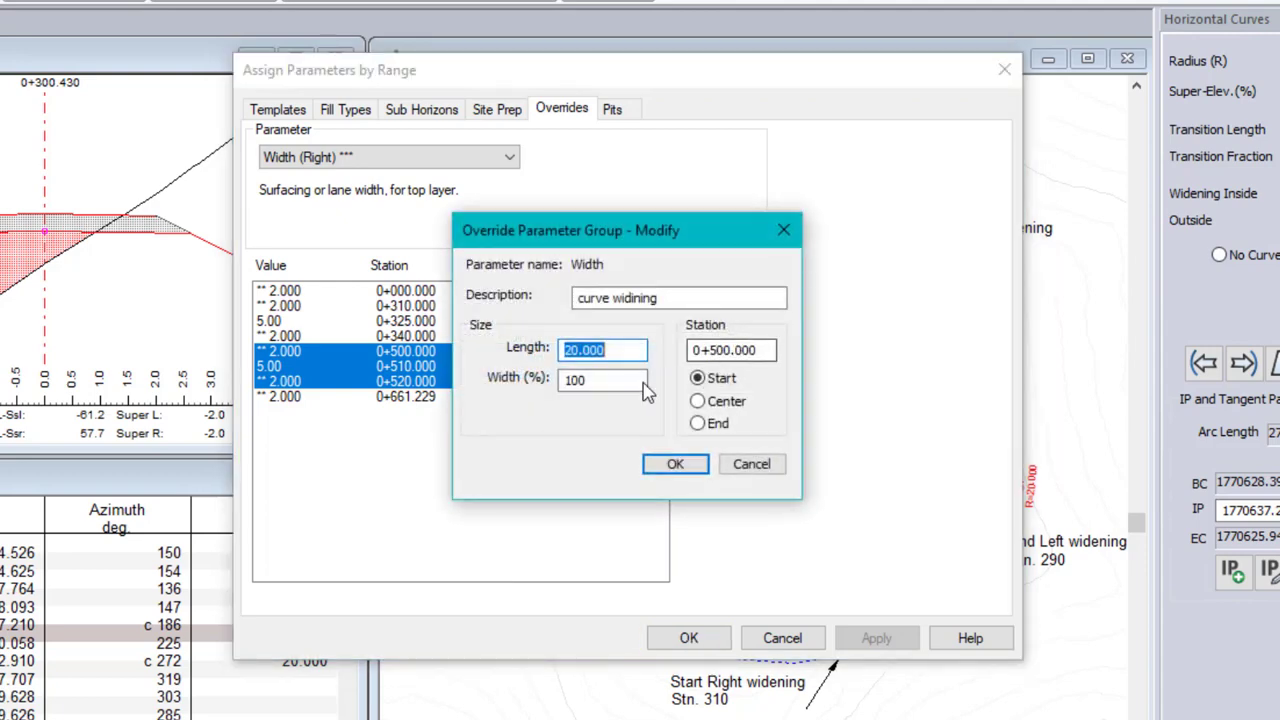
{"action": "key", "text": "Tab"}
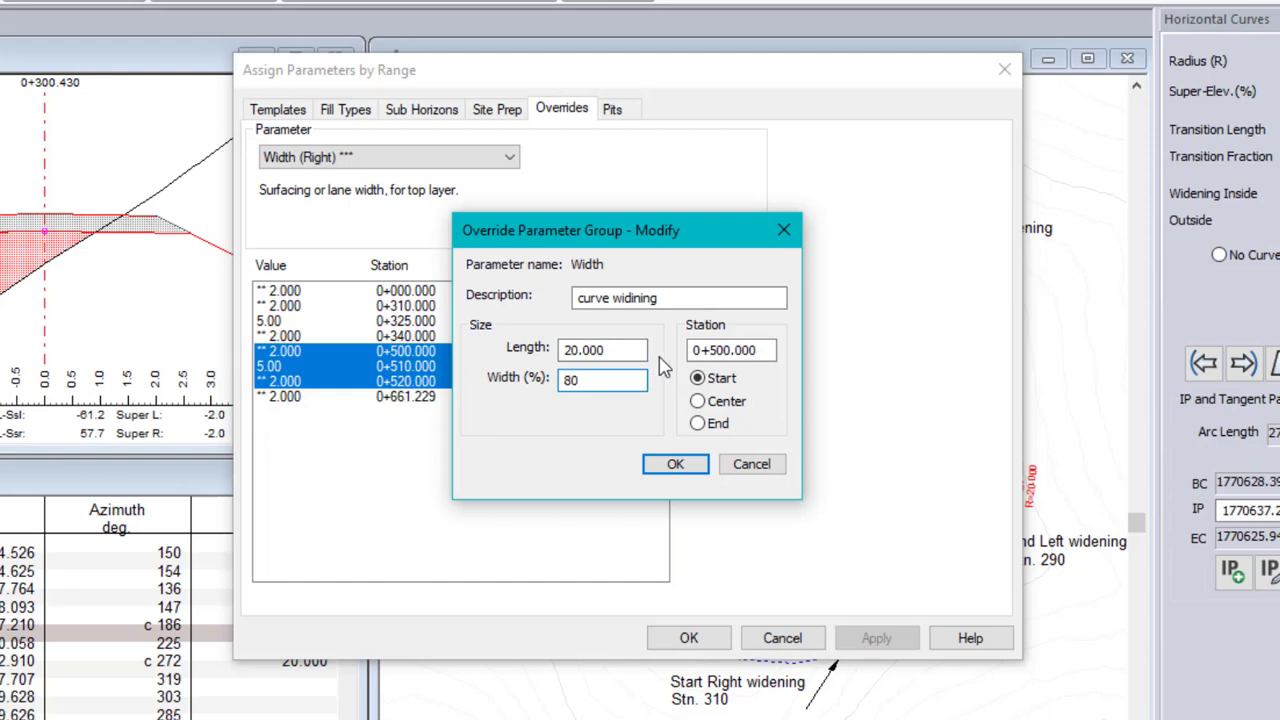
{"action": "left_click", "coordinate": [674, 466]}
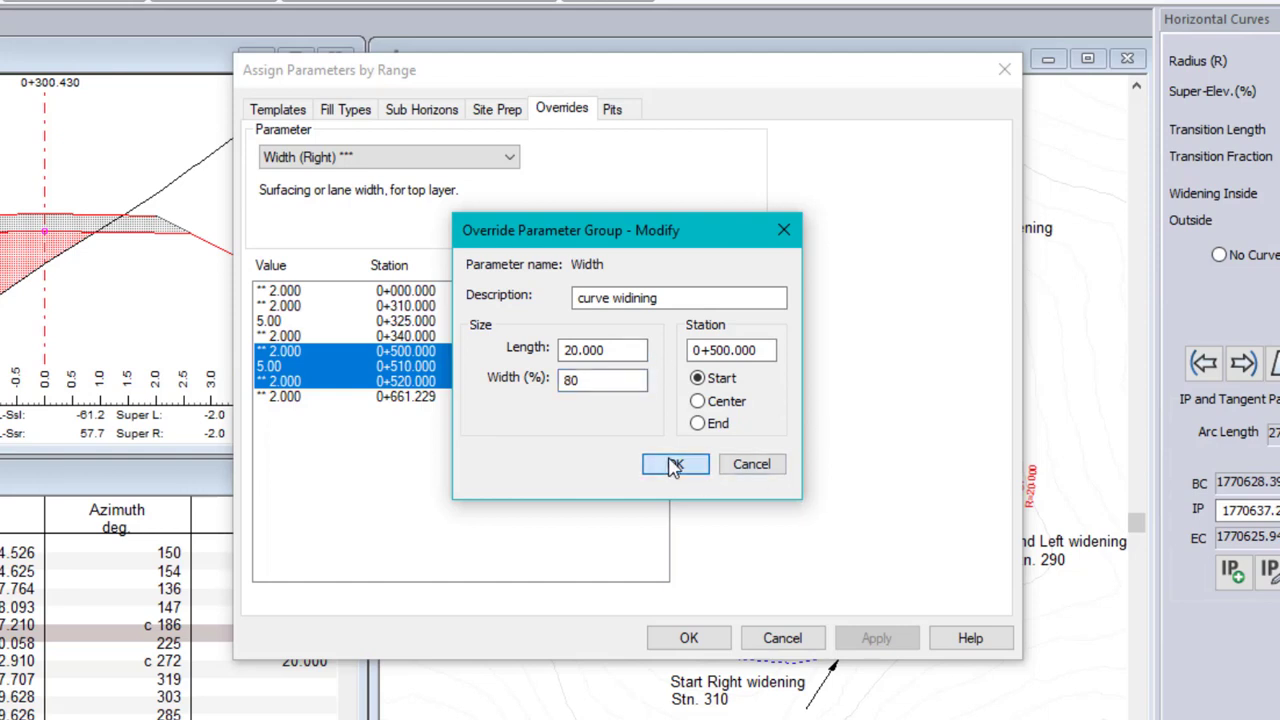
{"action": "left_click", "coordinate": [266, 367]}
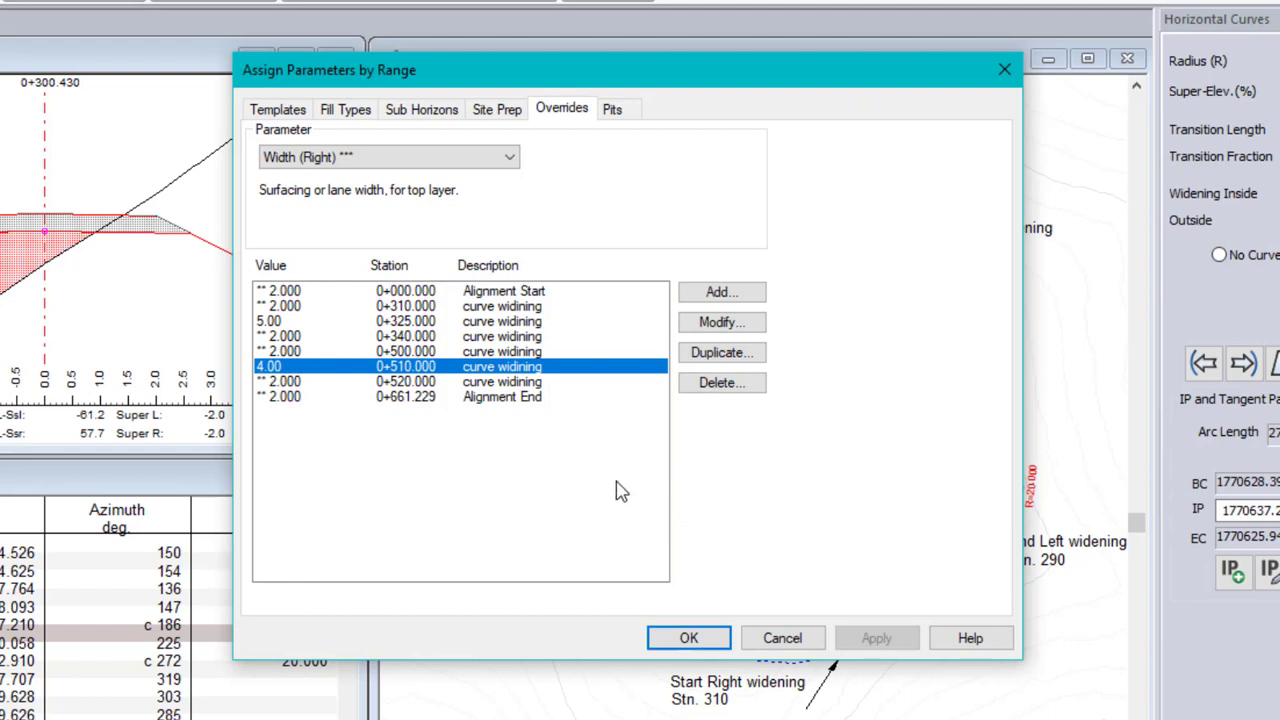
Delete the three overrides at stations 500, 510 and 520, accept the list and recalculate all cross sections
{"action": "left_click", "coordinate": [288, 353]}
{"action": "left_click", "coordinate": [289, 386], "text": "shift"}
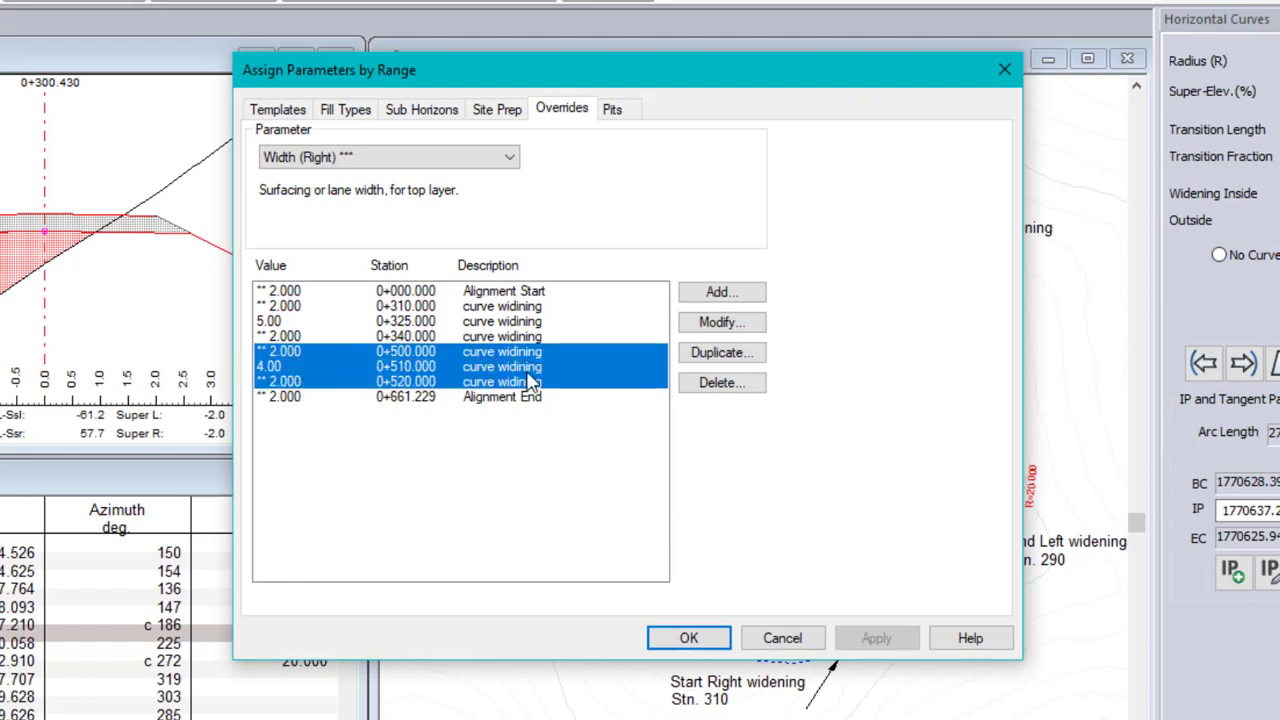
{"action": "left_click", "coordinate": [727, 386]}
{"action": "left_click", "coordinate": [690, 638]}
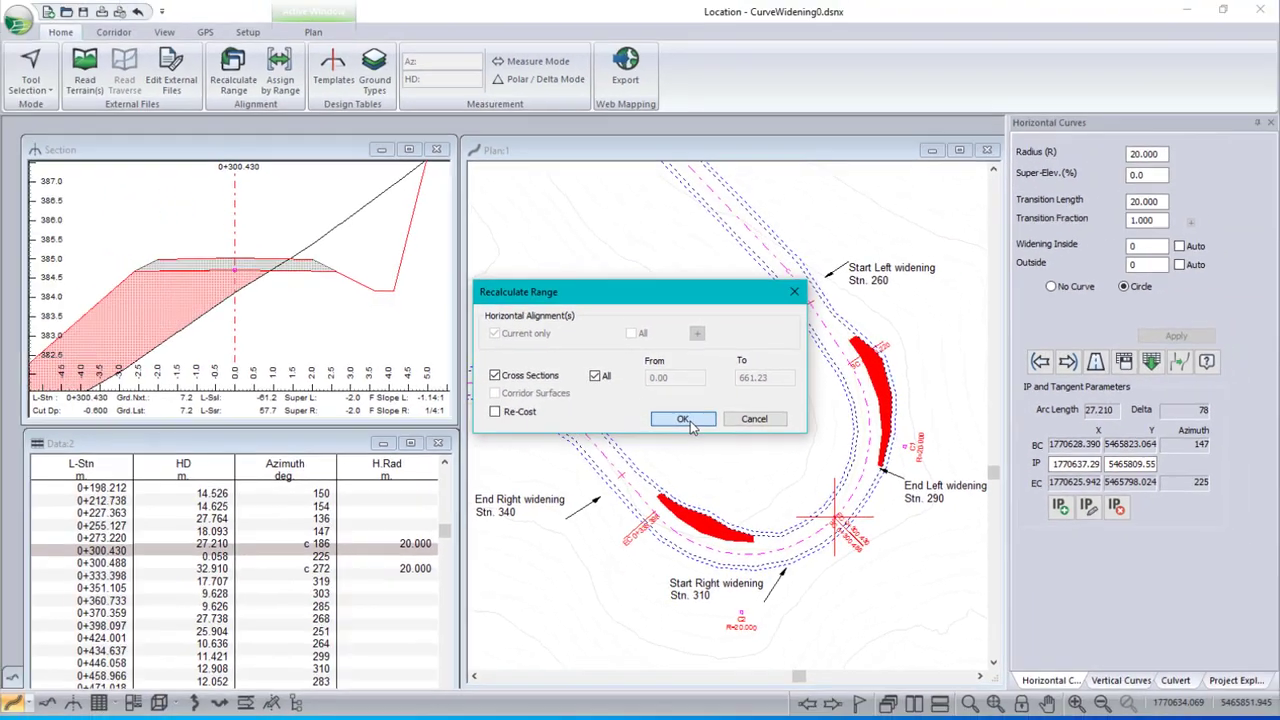
{"action": "left_click", "coordinate": [688, 443]}
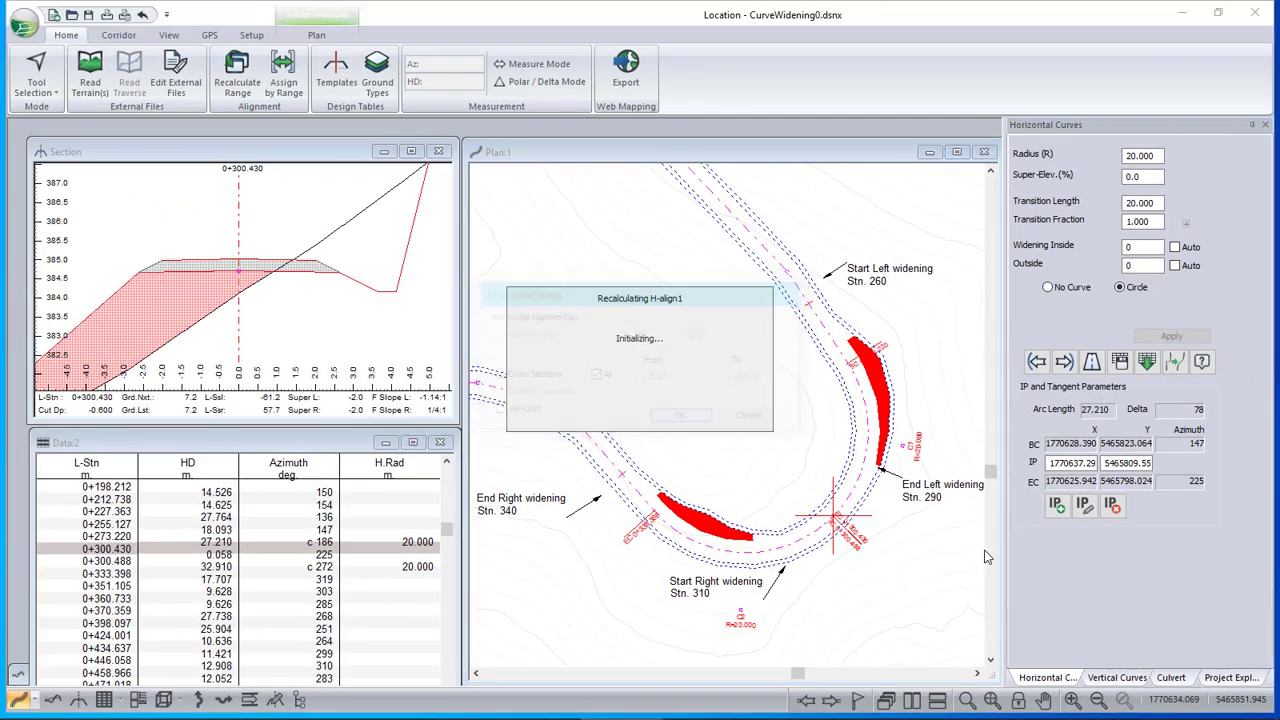